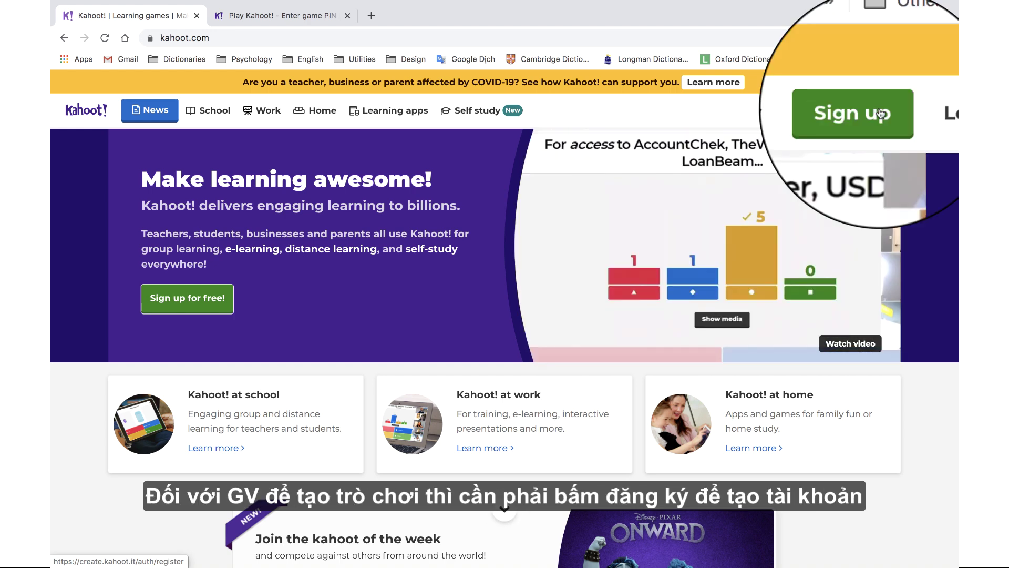
- Sign up as a school teacher with your e-mail and a password, declining promotional e-mails
click(873, 110)
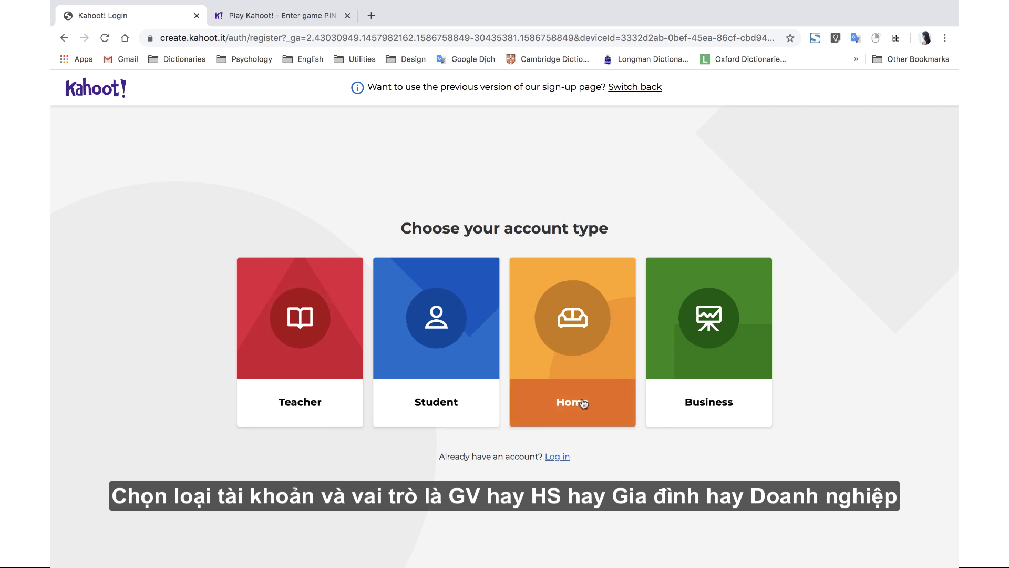
click(326, 421)
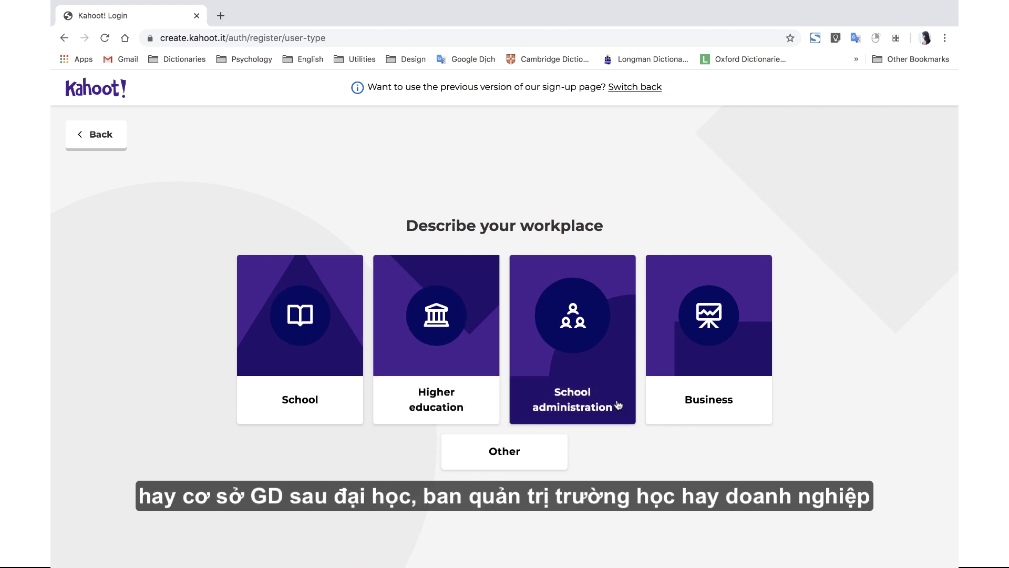
click(345, 395)
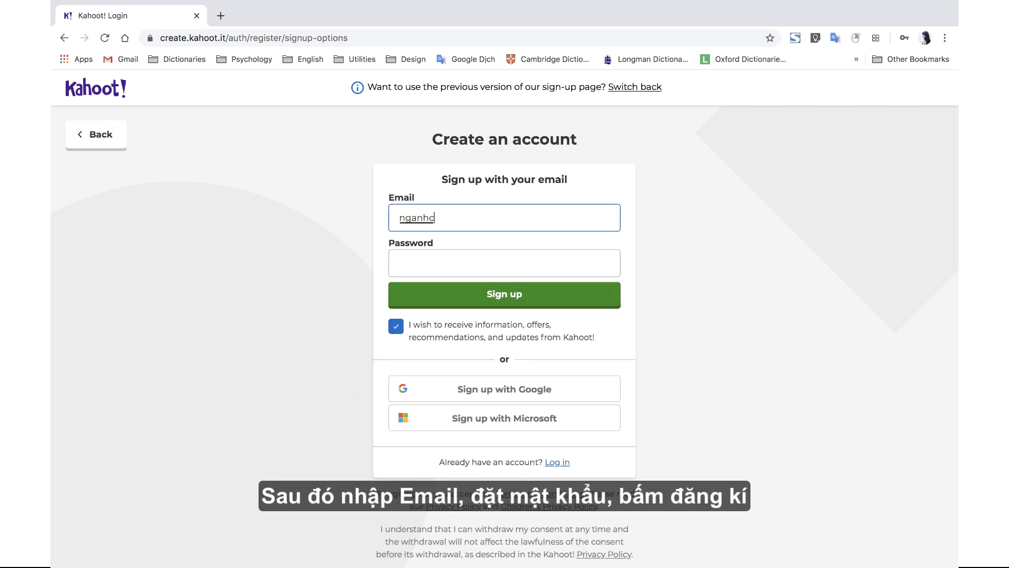
key(Tab)
text(************)
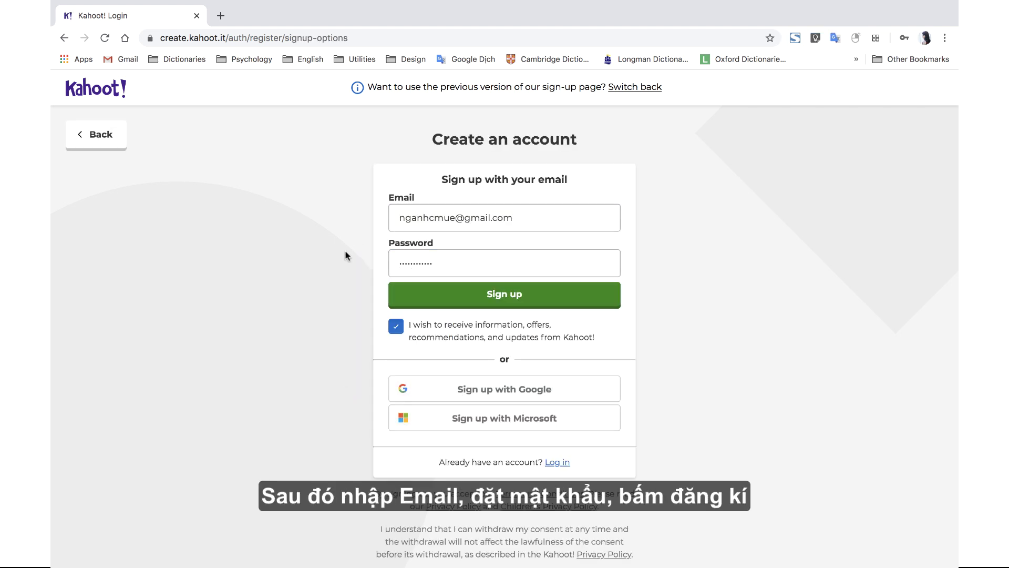
click(398, 328)
- Create the account, then open the COVID-19 free Premium offer from the pricing plans page
click(451, 295)
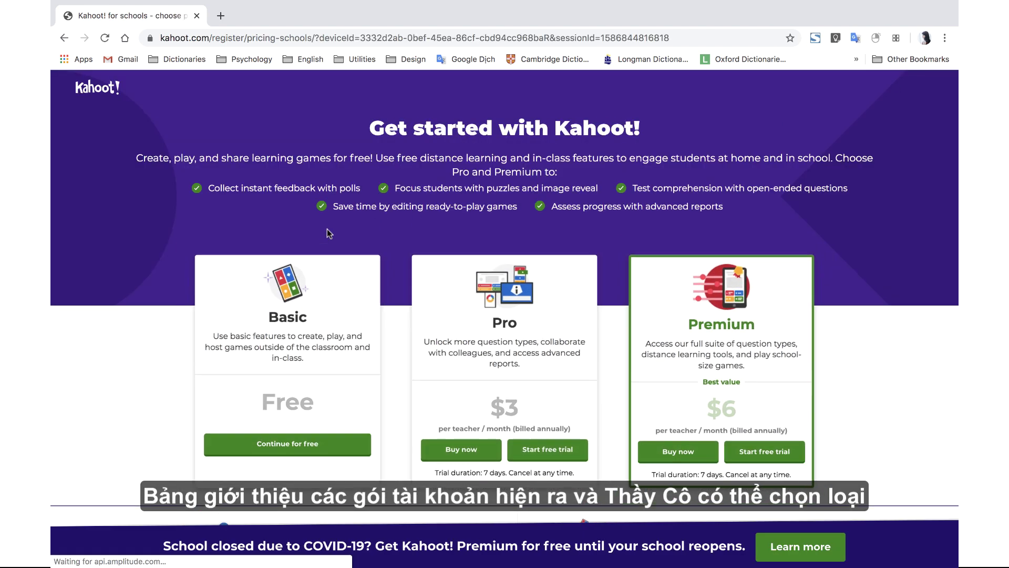
scroll(288, 295, down, 1)
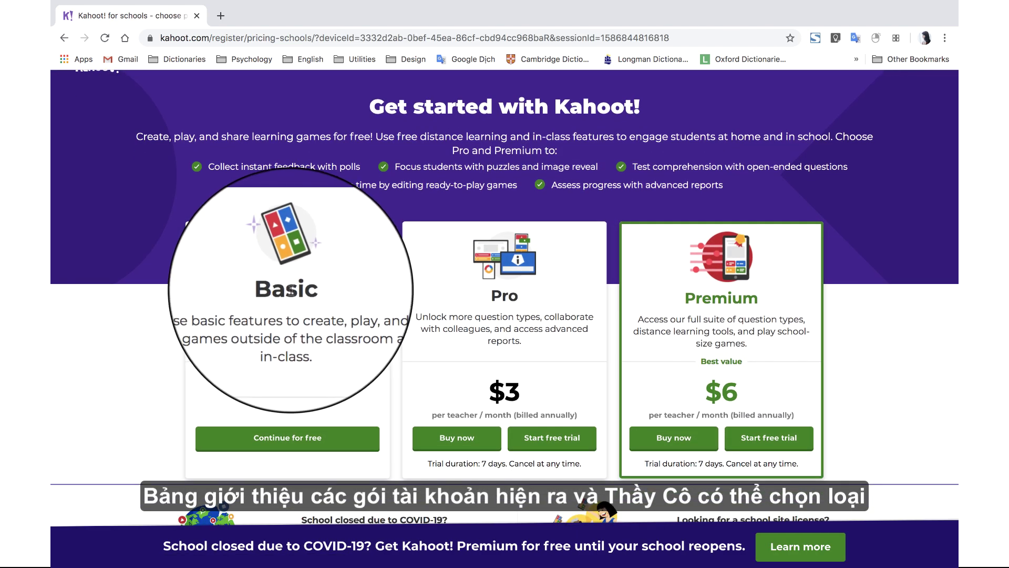
scroll(290, 290, down, 1)
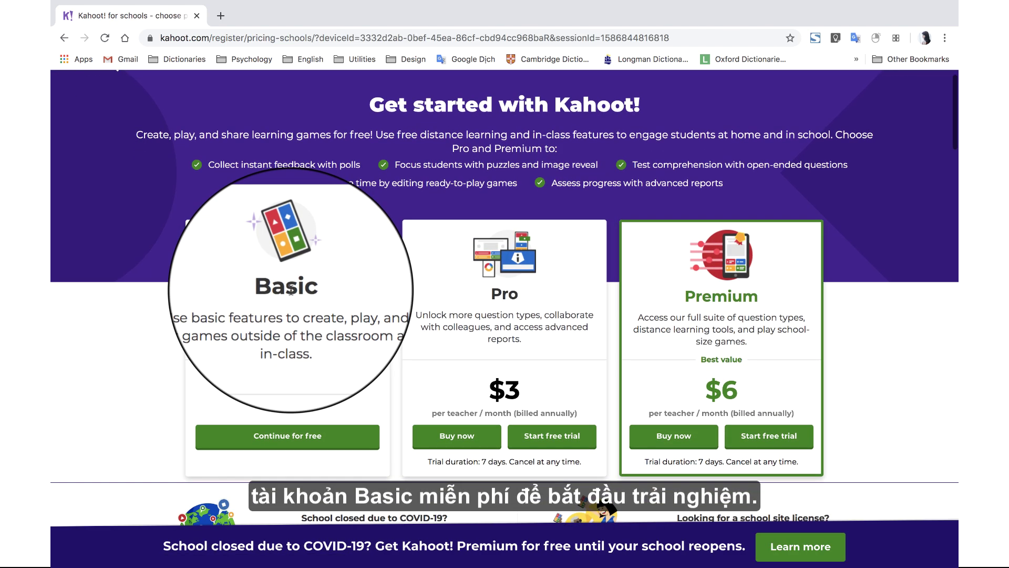
scroll(291, 290, down, 1)
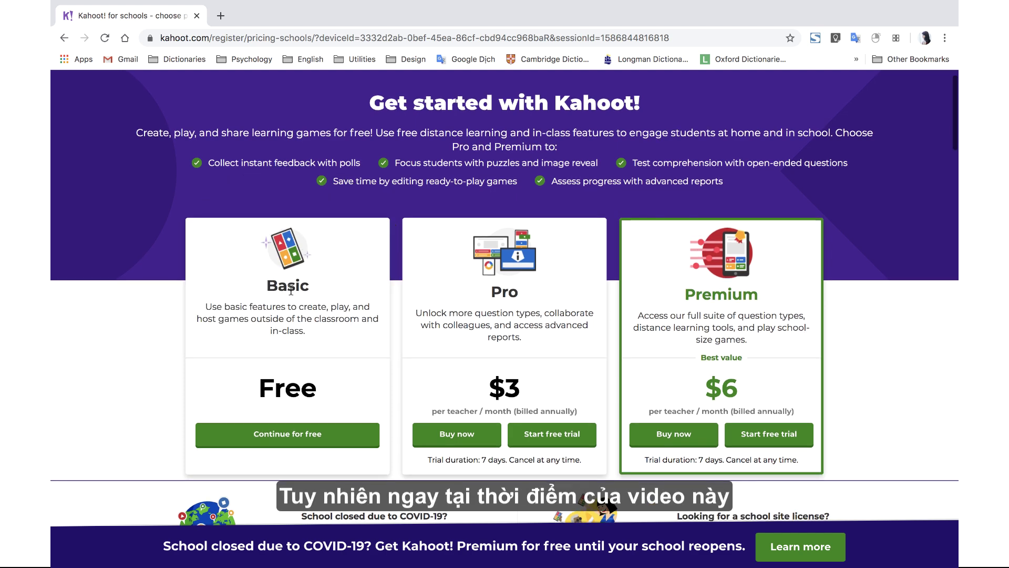
scroll(291, 290, up, 1)
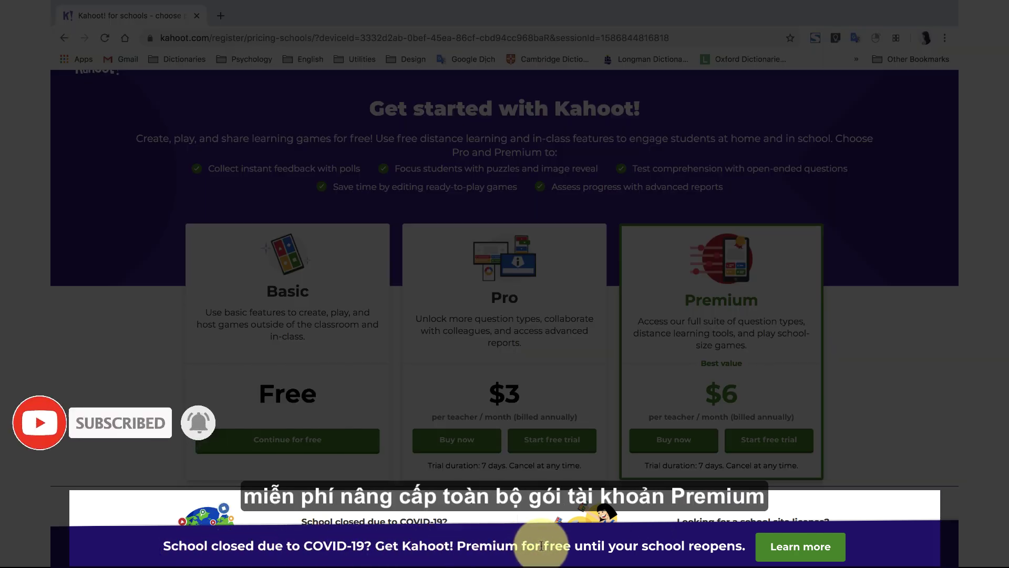
click(769, 546)
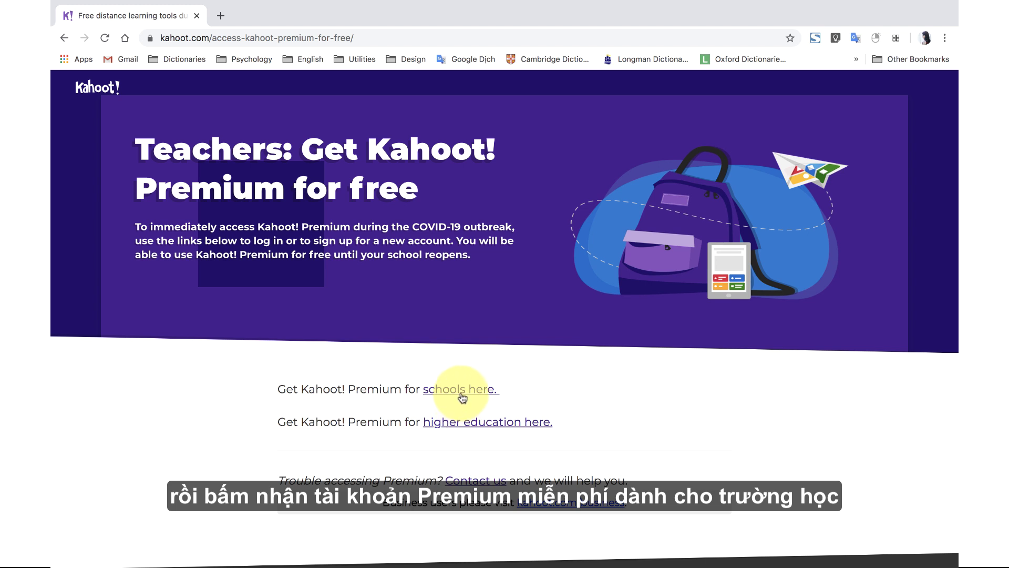
- Claim free Premium for schools, enter your profile name, save, and zoom the dashboard out twice
click(461, 392)
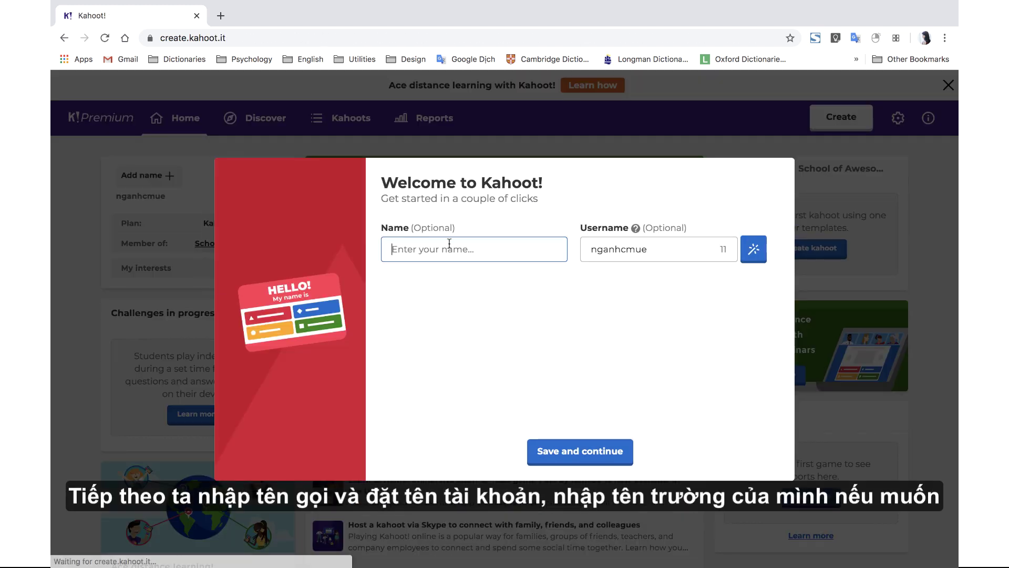
text(ngan)
key(Tab)
click(594, 449)
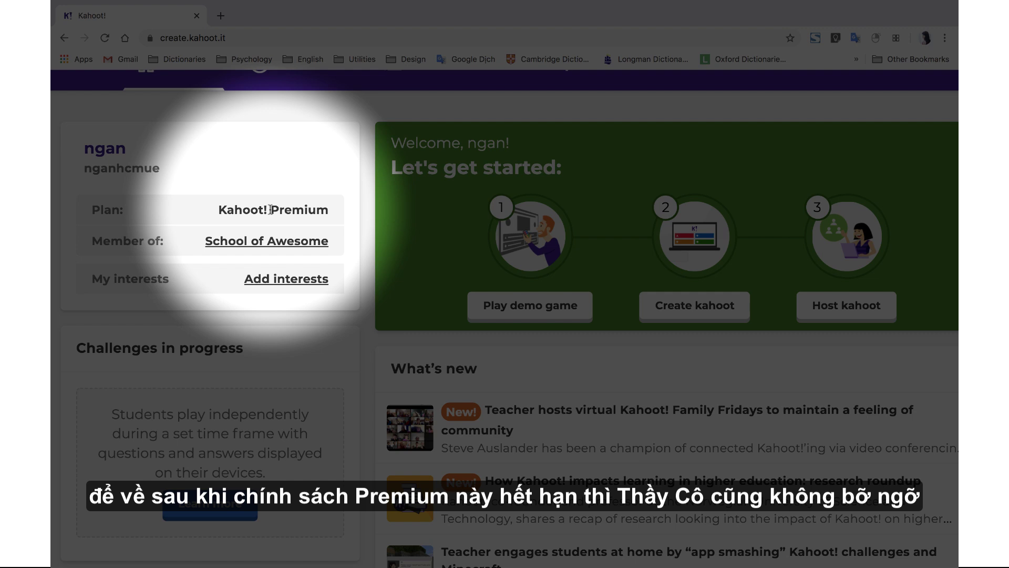
key(super+minus)
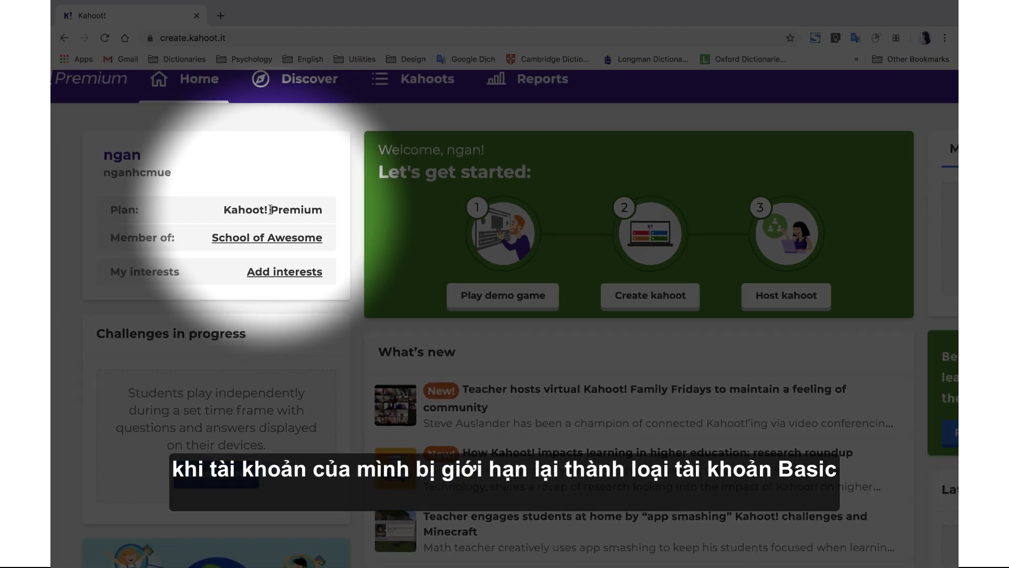
key(super+minus)
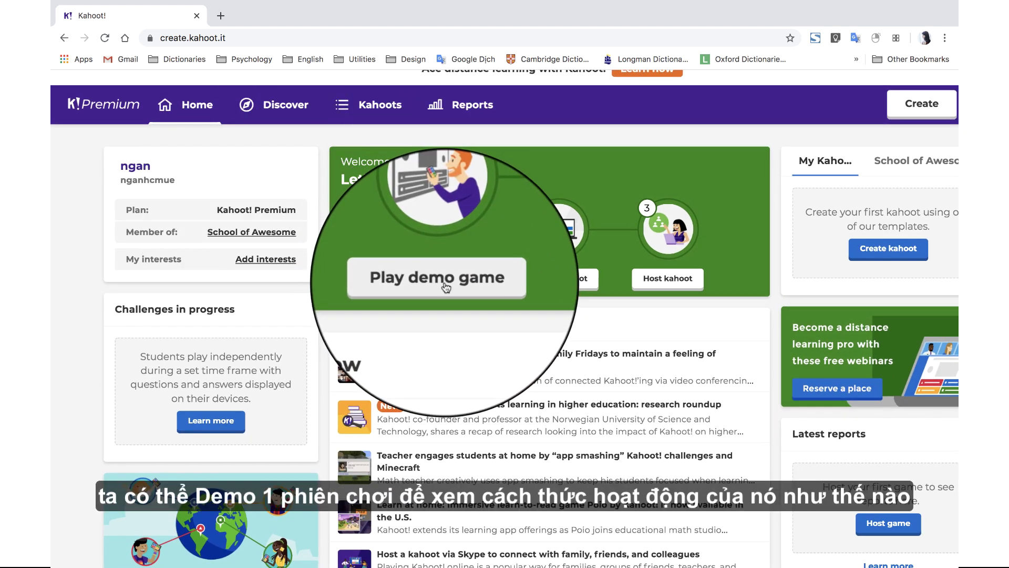
- Start the demo game and join it from the phone with PIN 563029 and a nickname
click(444, 284)
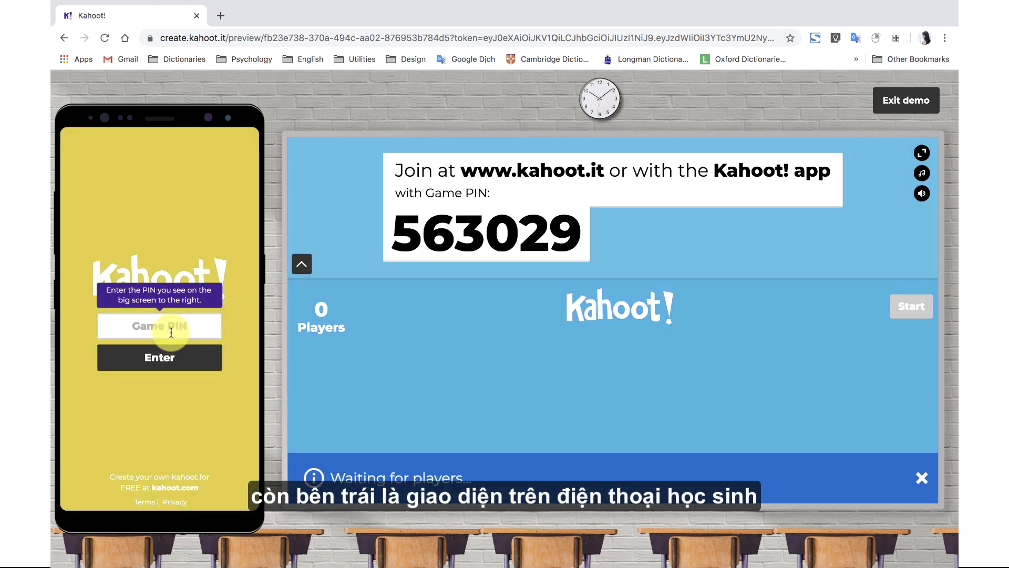
click(166, 327)
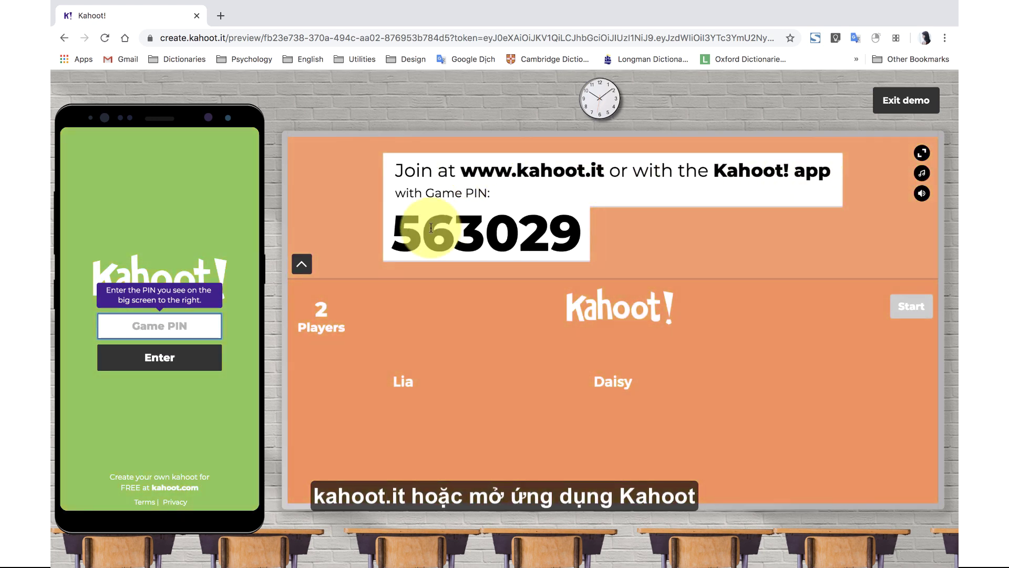
text(563029)
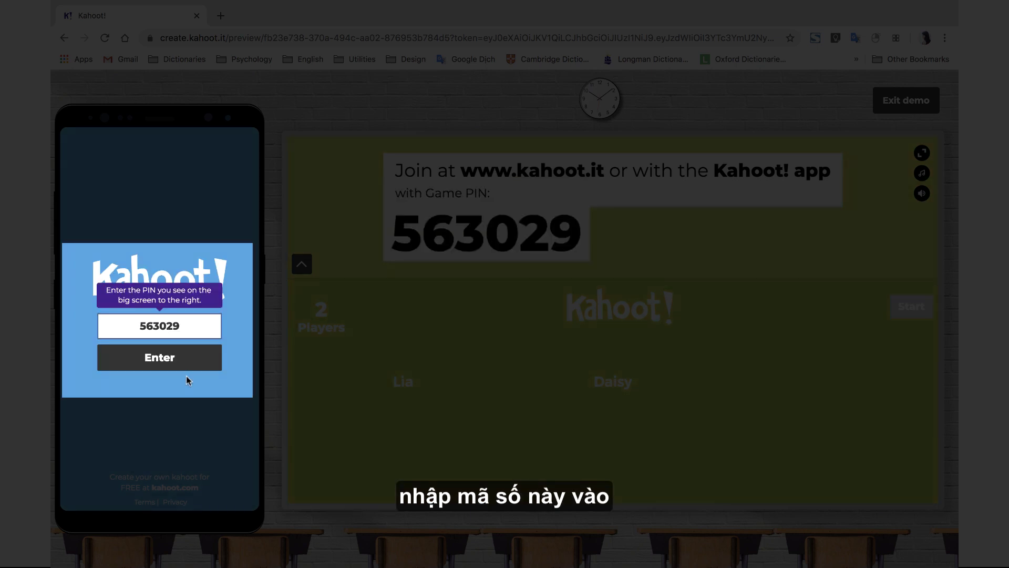
click(160, 358)
click(180, 333)
text(ngân)
click(215, 366)
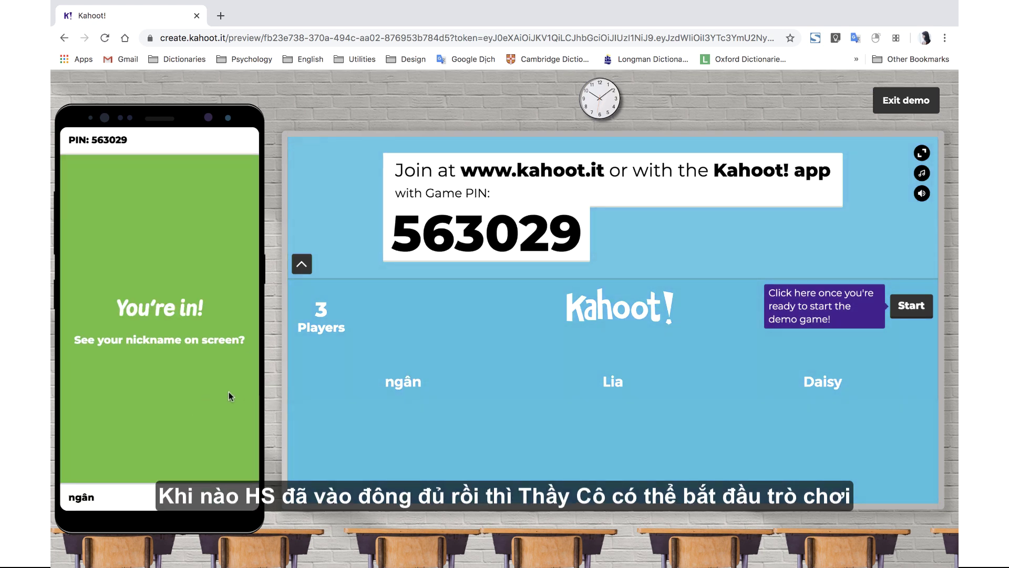
- Start the game, answer the cave question with All of the above, and advance to the podium
click(911, 307)
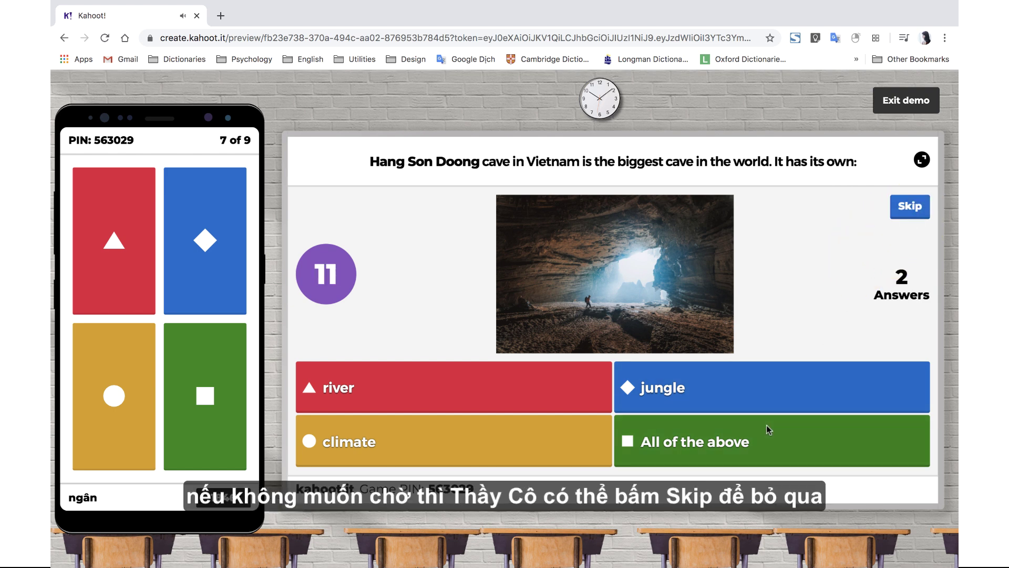
click(217, 427)
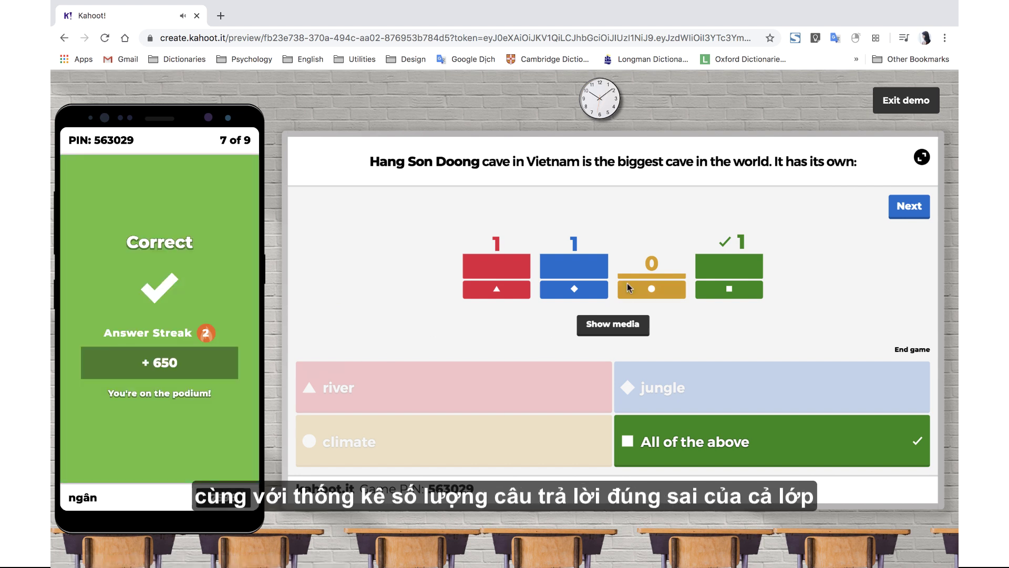
click(910, 206)
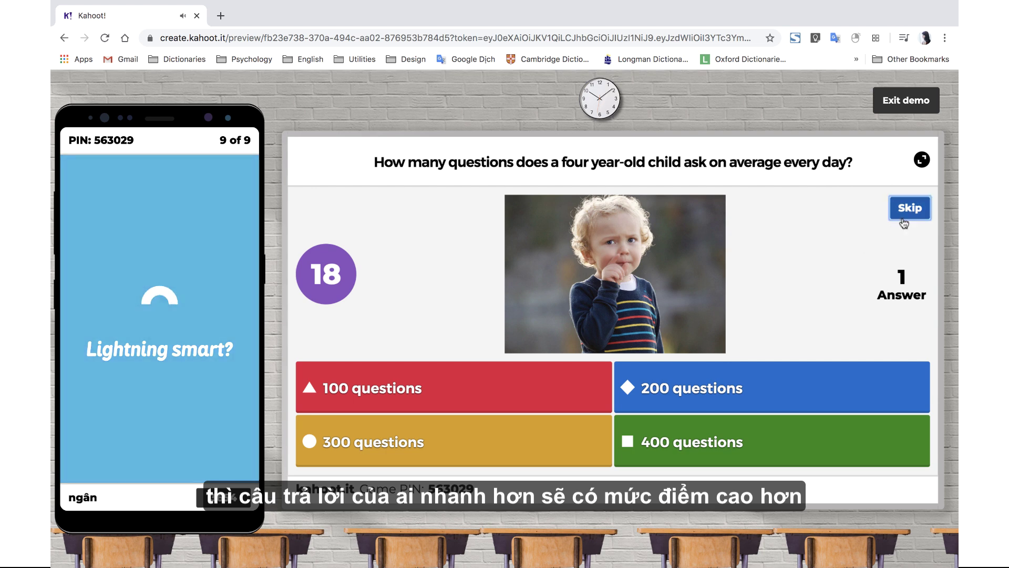
click(909, 207)
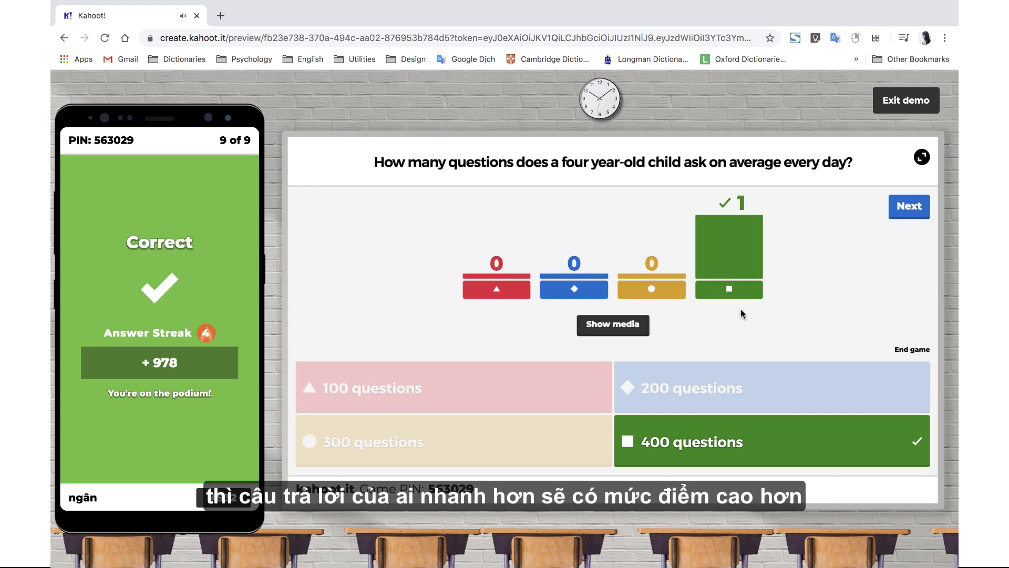
click(907, 210)
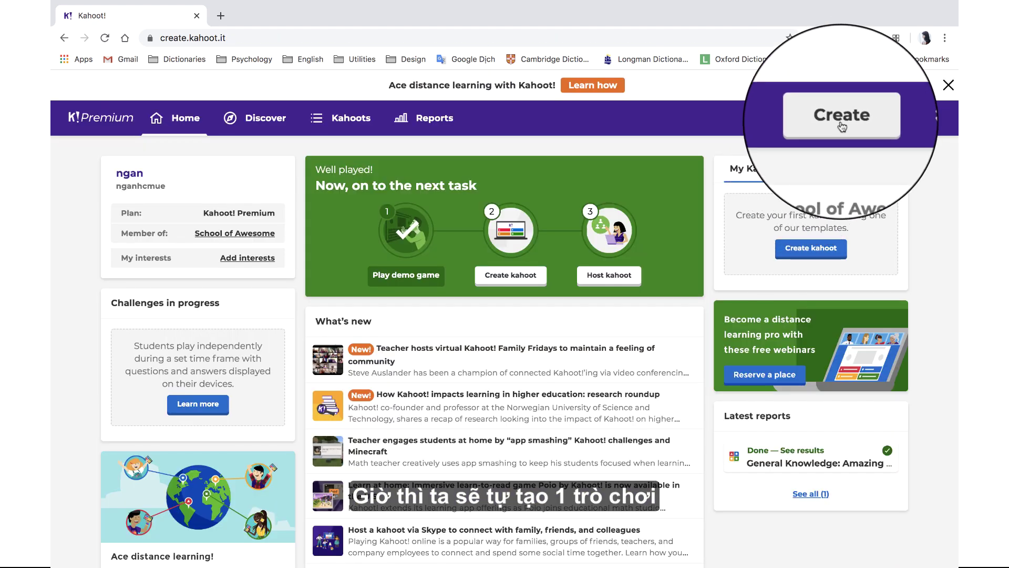
- Create a new kahoot and search the question bank for 'việt nam'
click(847, 122)
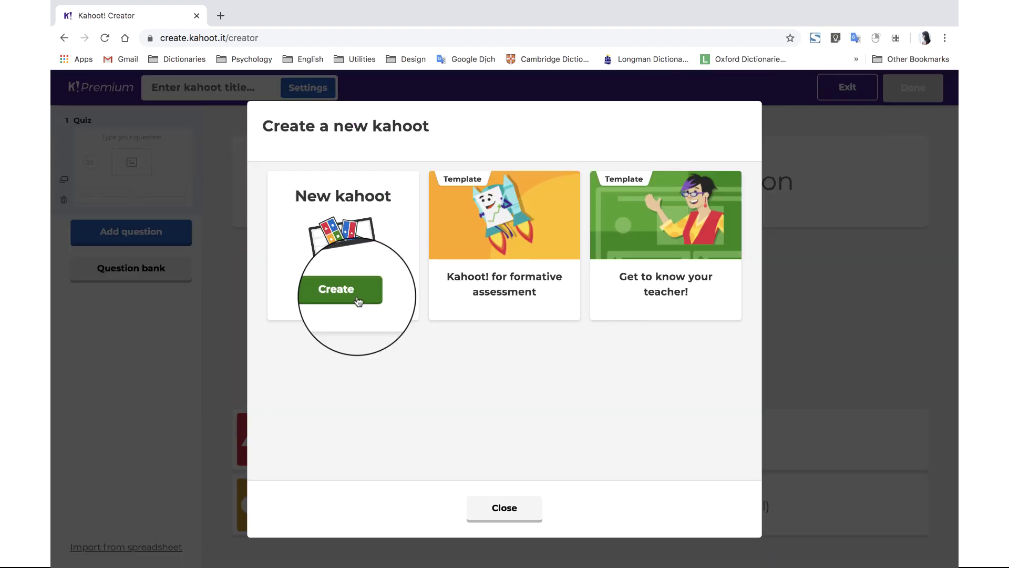
click(358, 300)
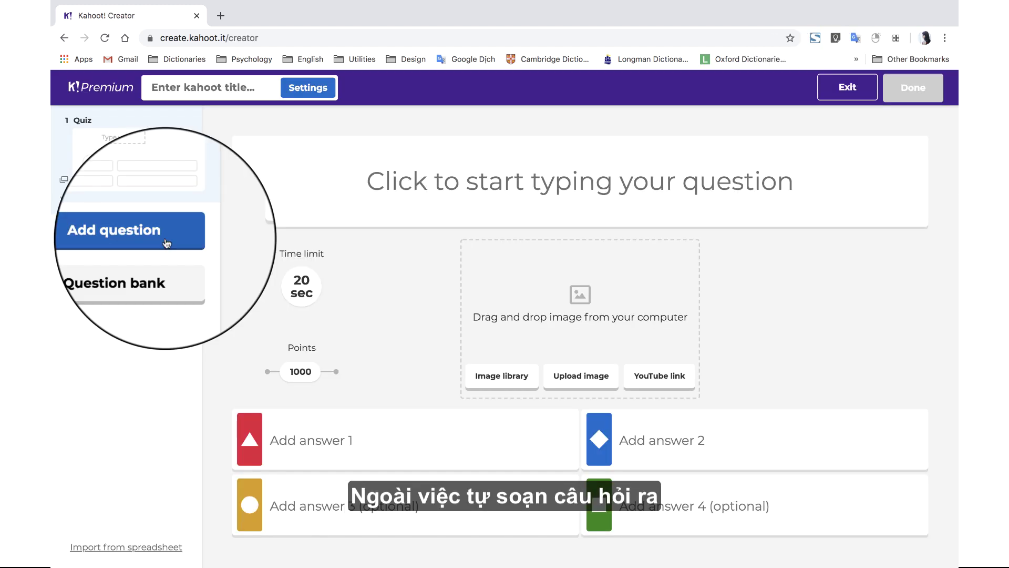
click(130, 273)
text(vi)
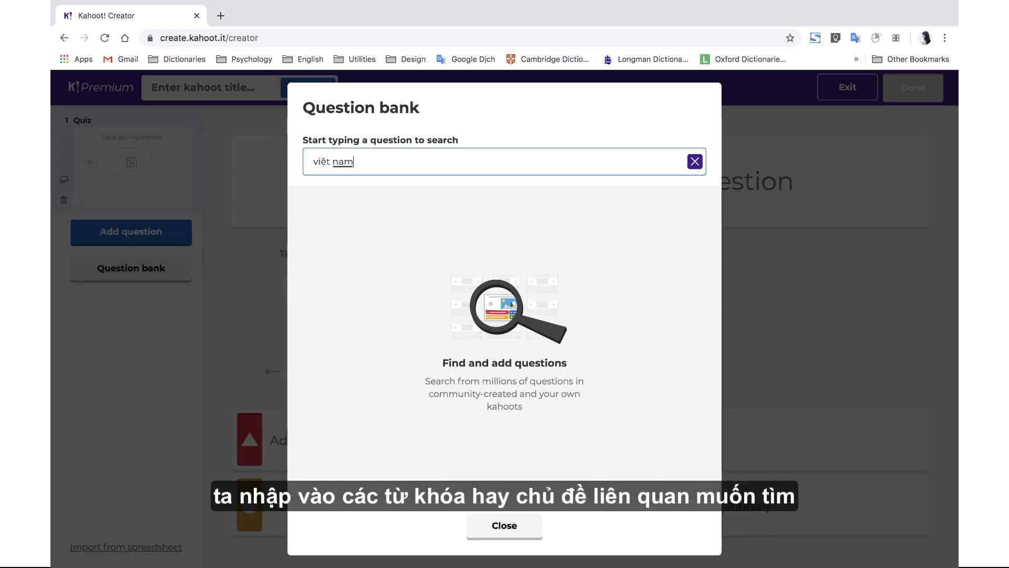
text(ệt nam)
click(391, 160)
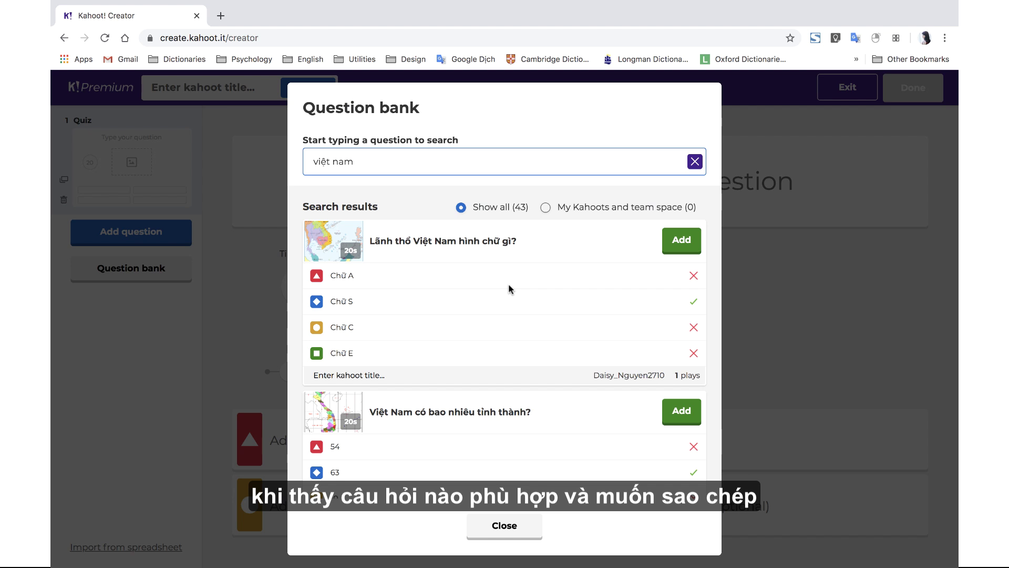
- Add the Vietnam shape and province-count questions, then delete the true-or-false question
click(682, 241)
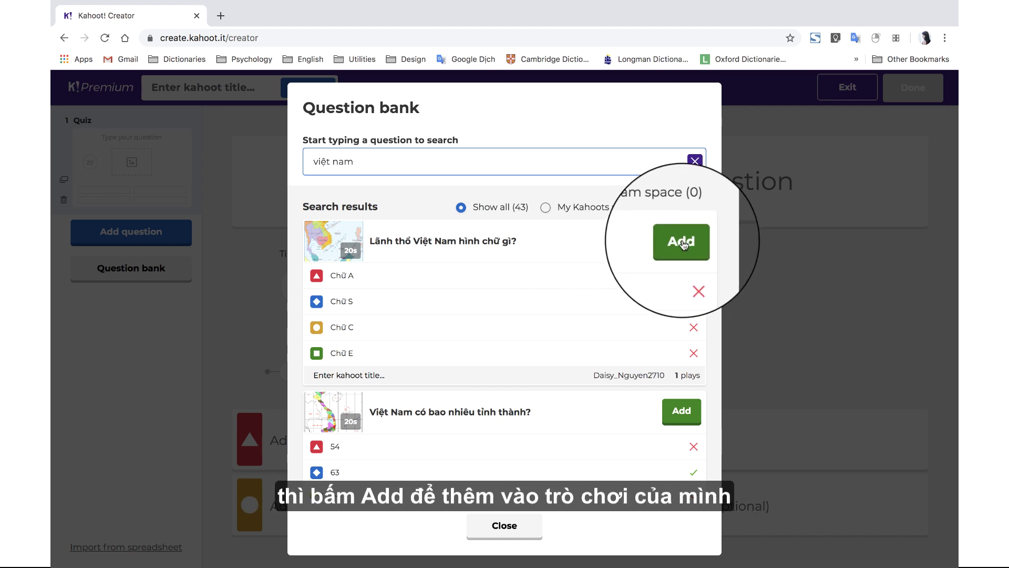
scroll(601, 306, down, 3)
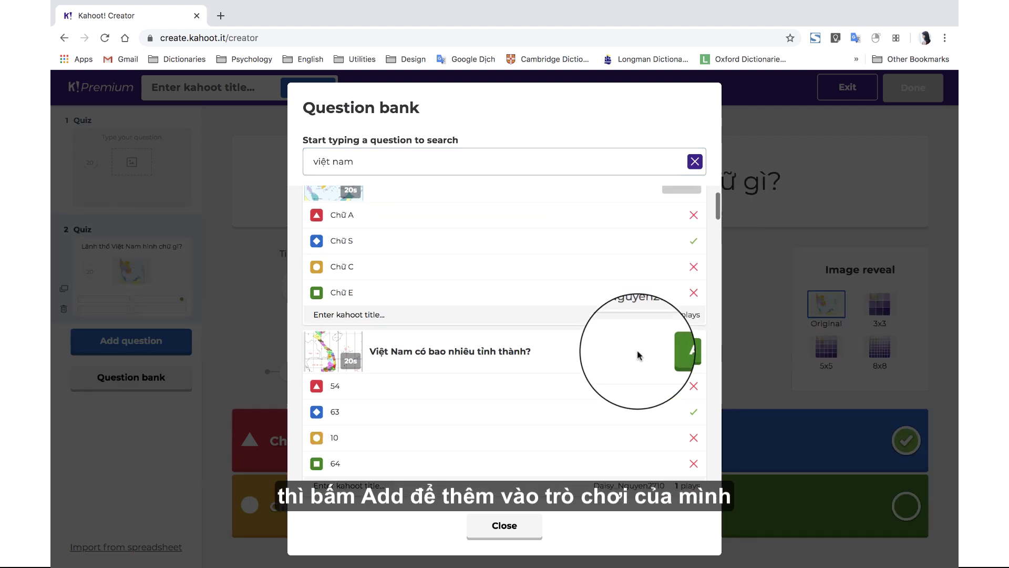
click(686, 328)
scroll(657, 368, down, 5)
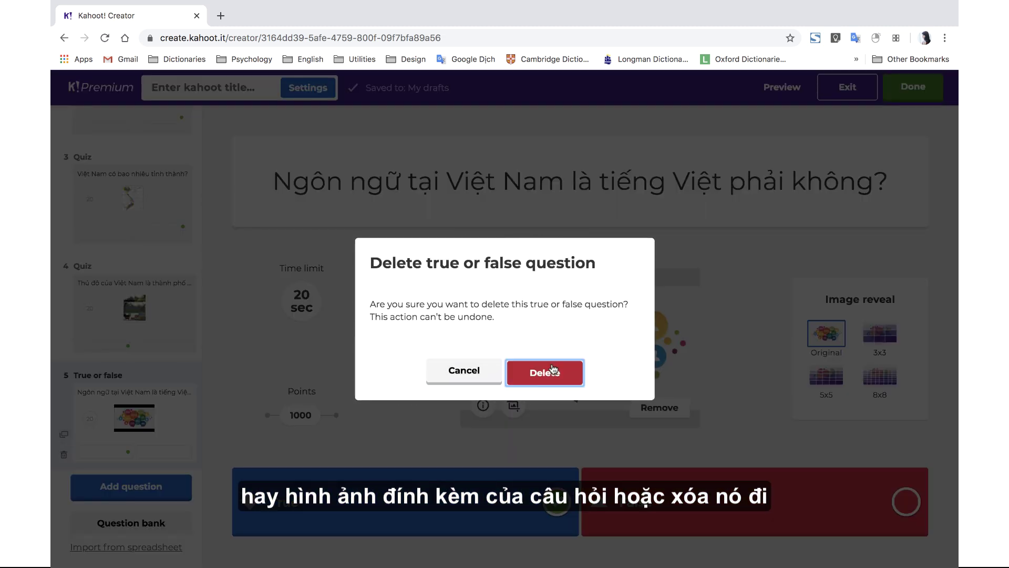
click(553, 369)
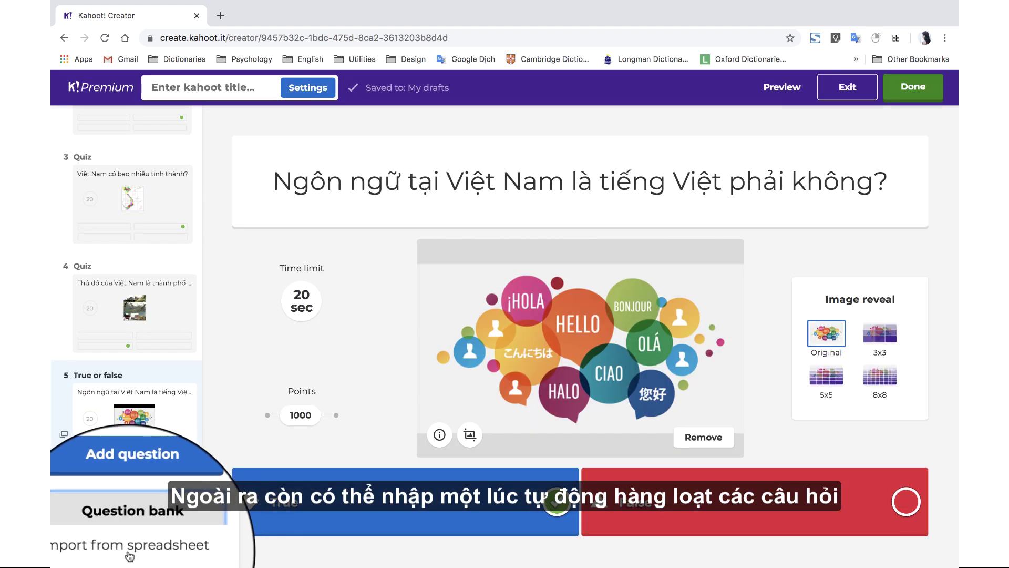
- Download the .xlsx question template from the Import from spreadsheet option
click(126, 547)
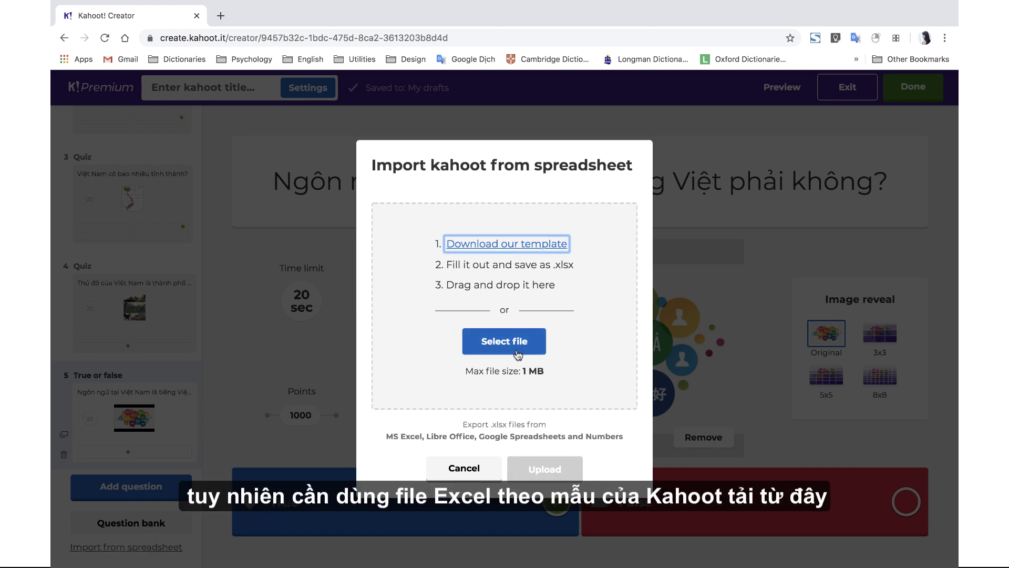
click(541, 255)
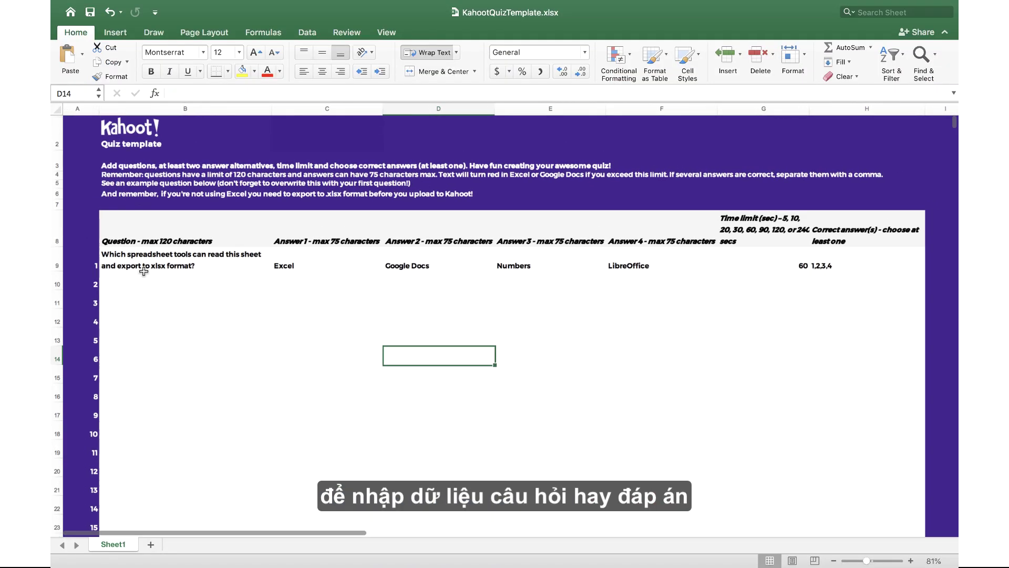
scroll(144, 272, up, 3)
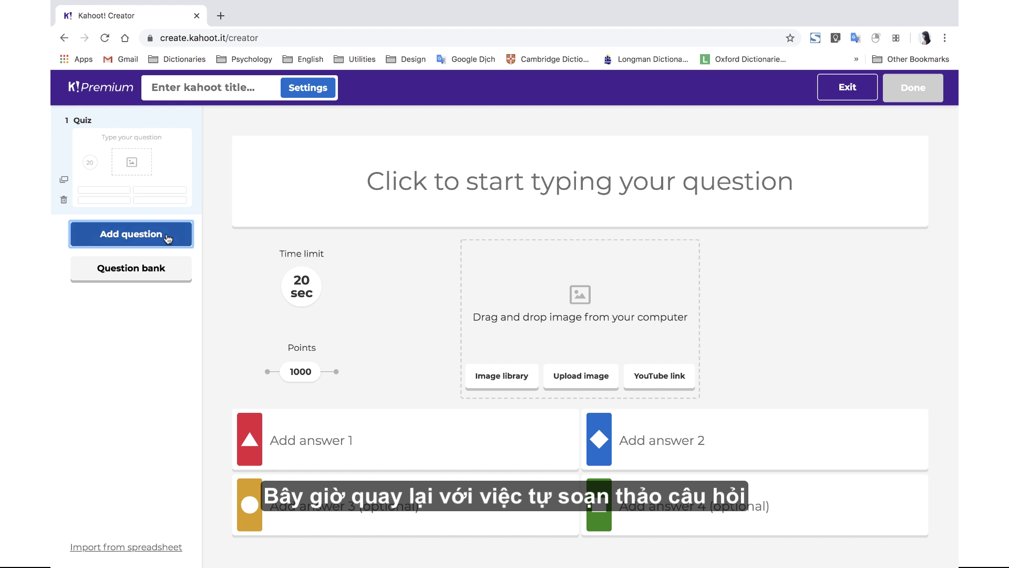
- Add a new blank Quiz question and turn on bold for its question text
click(168, 239)
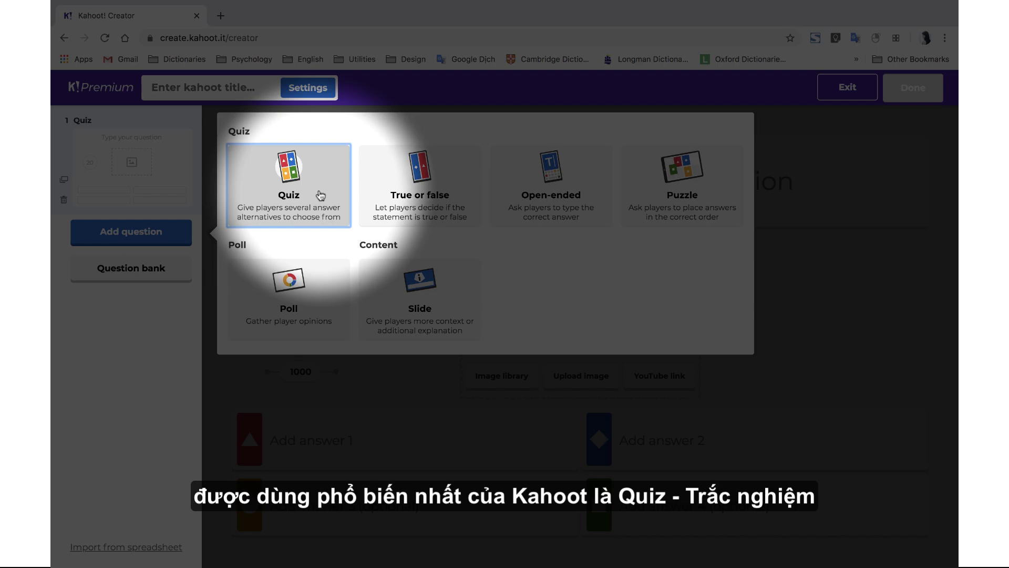
click(320, 196)
click(499, 188)
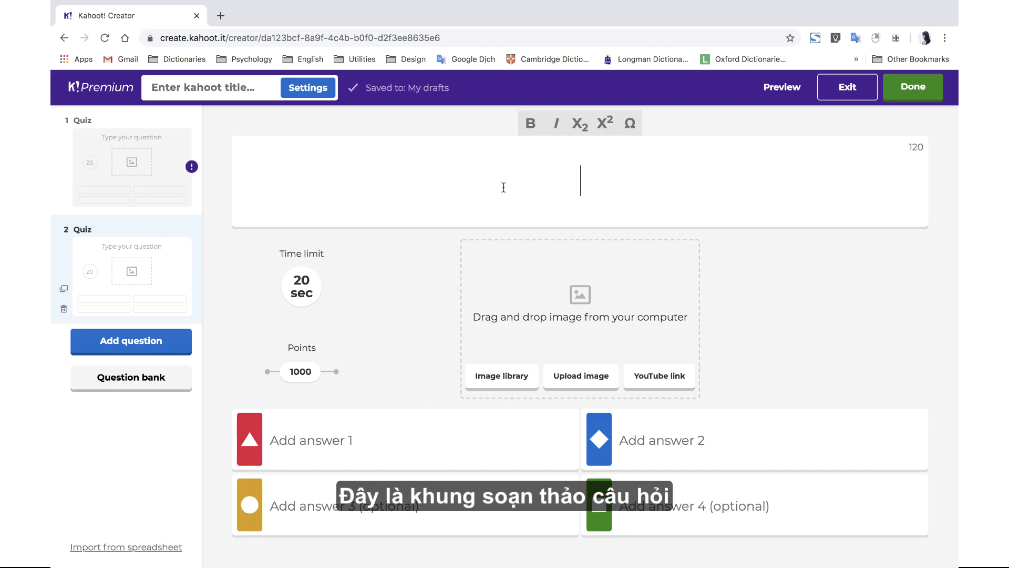
click(532, 133)
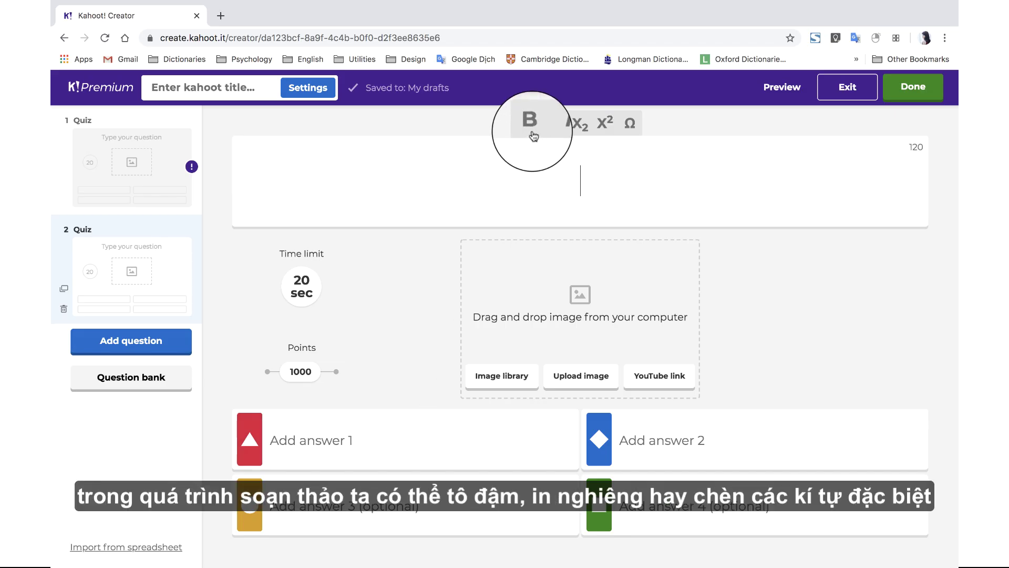
- Browse the currency, math and Greek symbol sets without inserting any, then open the image library
click(629, 123)
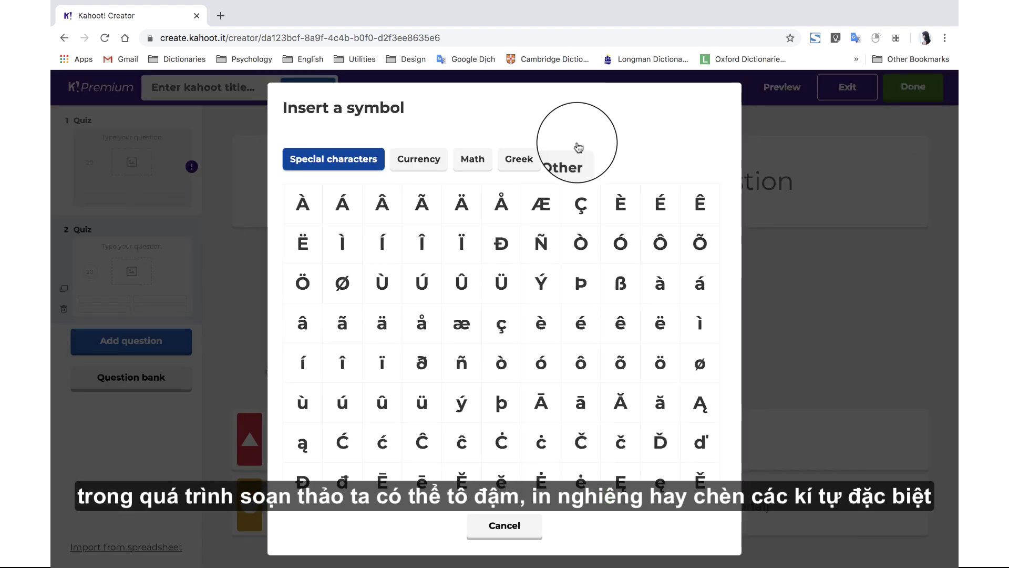
click(418, 160)
click(469, 161)
click(519, 159)
click(513, 533)
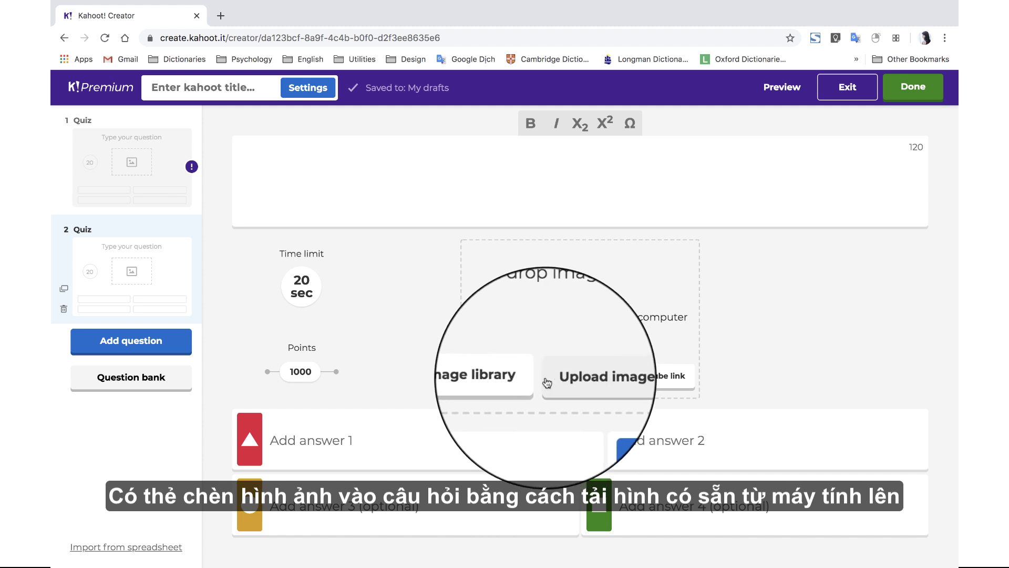
click(519, 383)
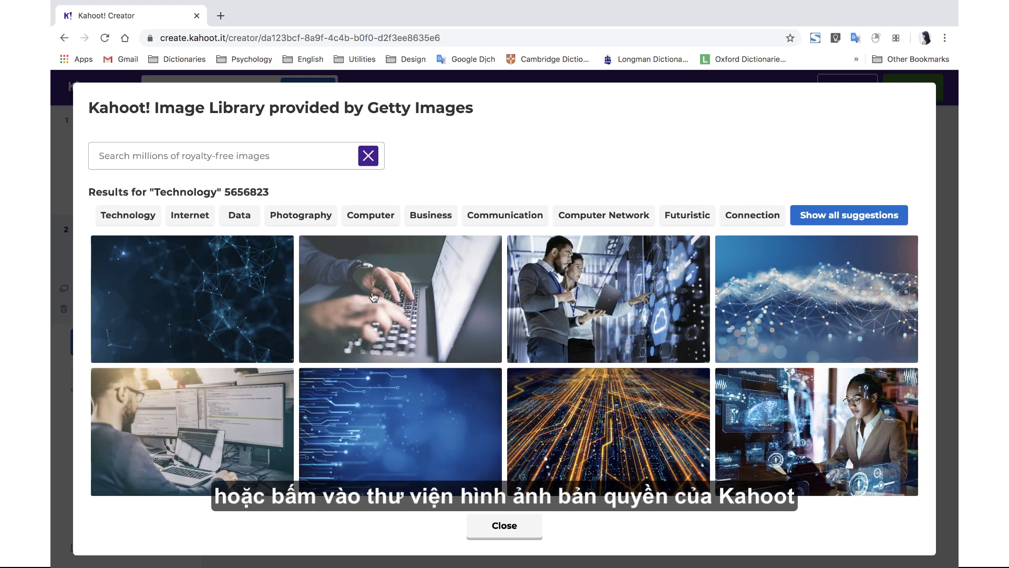
- Add the glowing tablet photo from the Technology results to question 2
scroll(357, 337, down, 3)
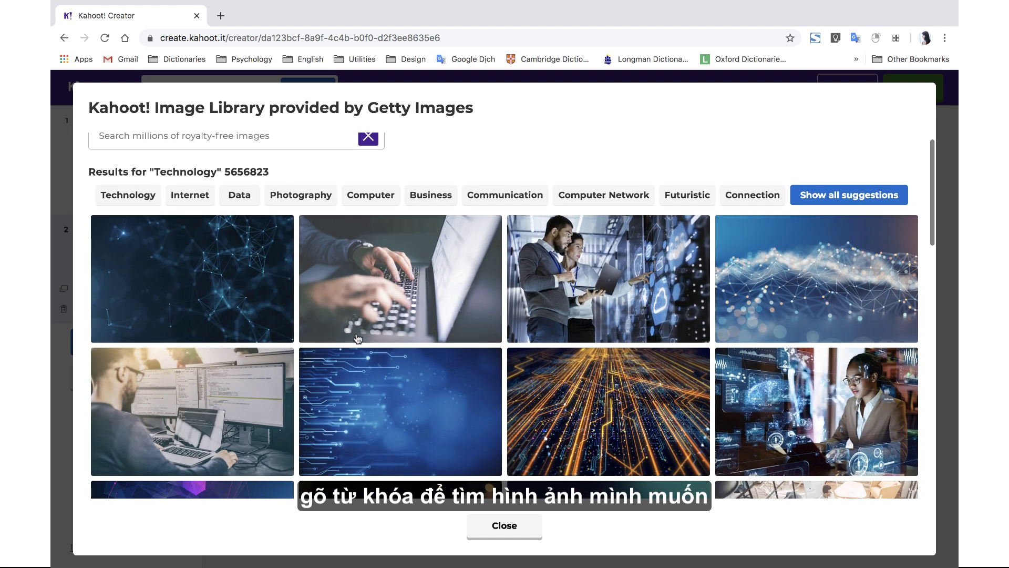
scroll(357, 337, down, 6)
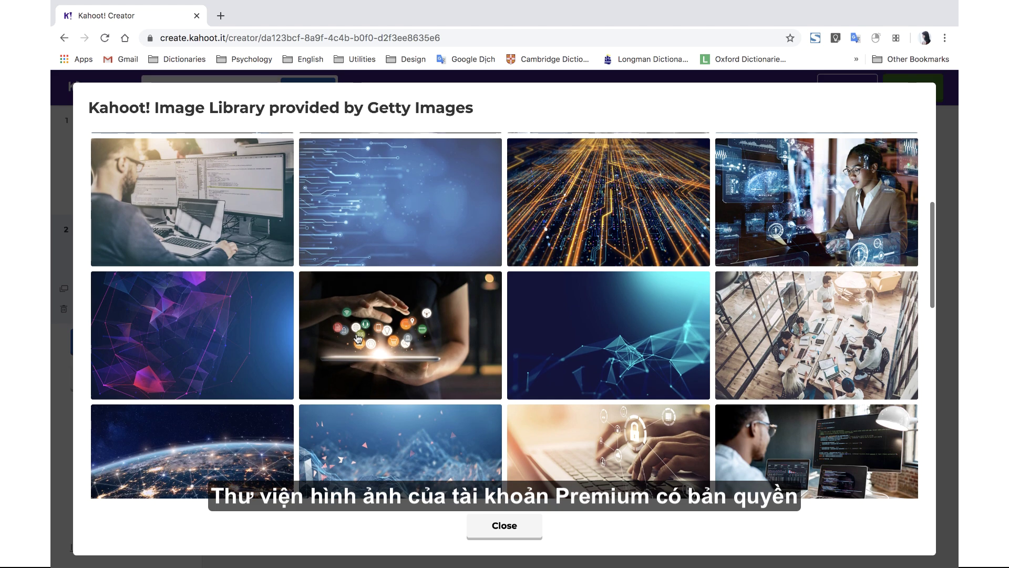
scroll(417, 360, down, 2)
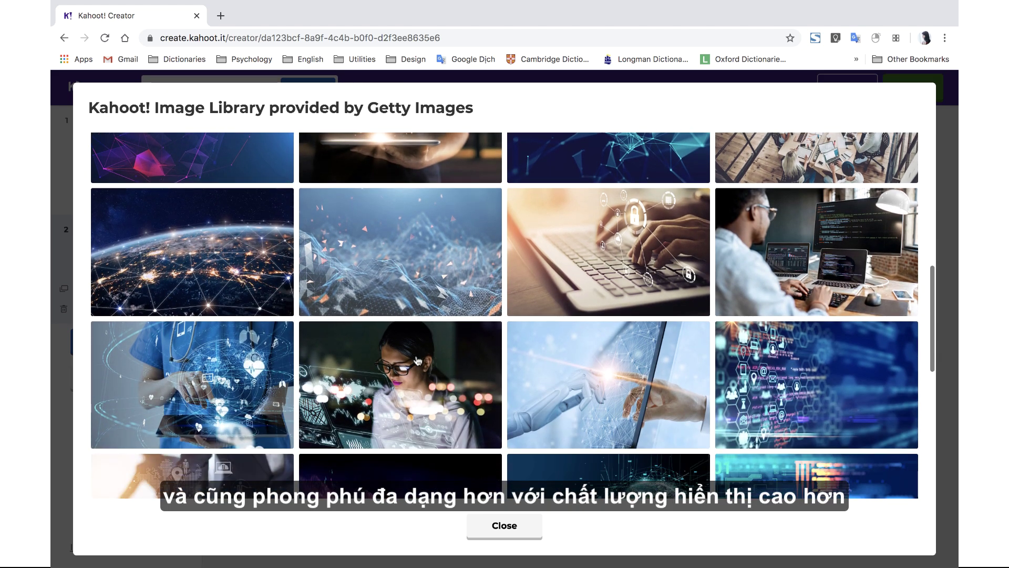
scroll(417, 360, down, 2)
scroll(418, 360, down, 2)
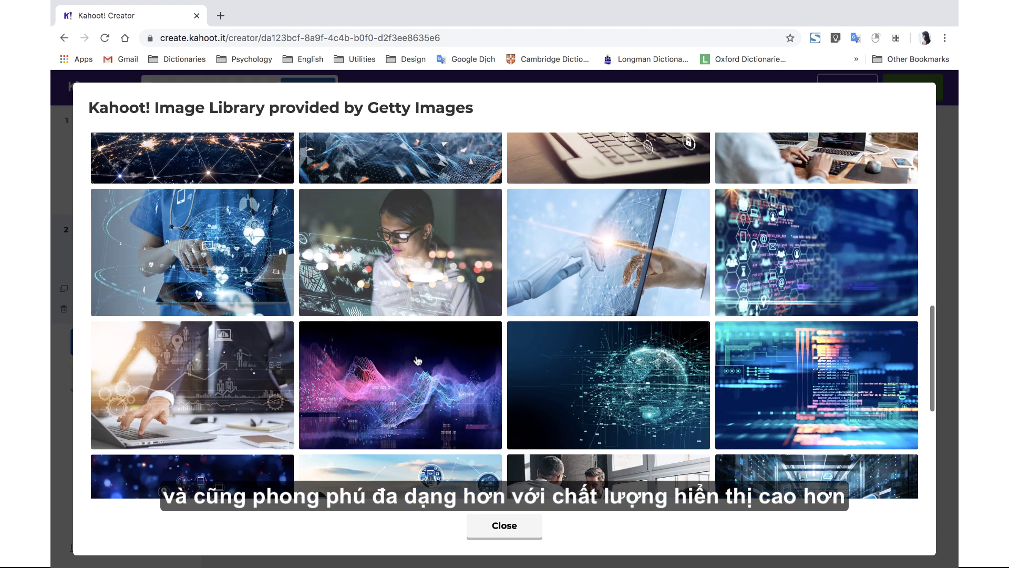
scroll(412, 229, up, 5)
click(412, 230)
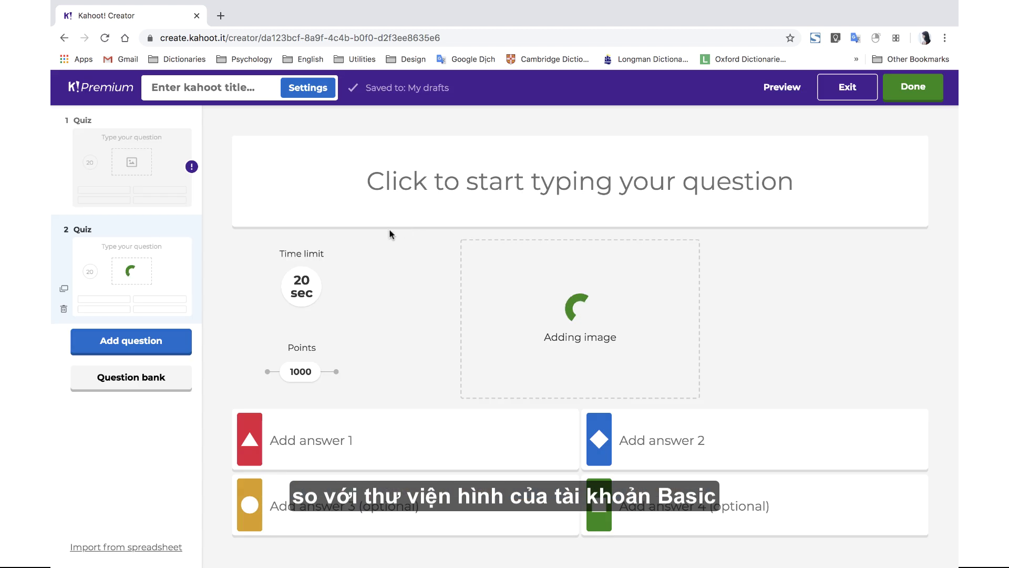
- Zoom the image in the crop, set Image reveal to 8x8, then remove the image
click(513, 376)
mouse_move(417, 452)
mouse_down()
mouse_move(444, 458)
mouse_move(428, 455)
mouse_up()
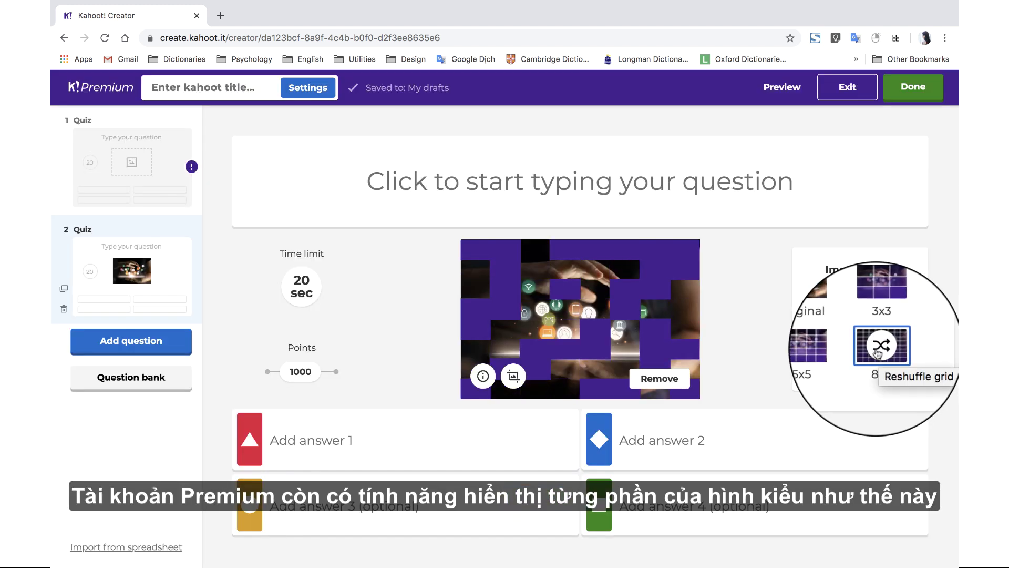
click(878, 348)
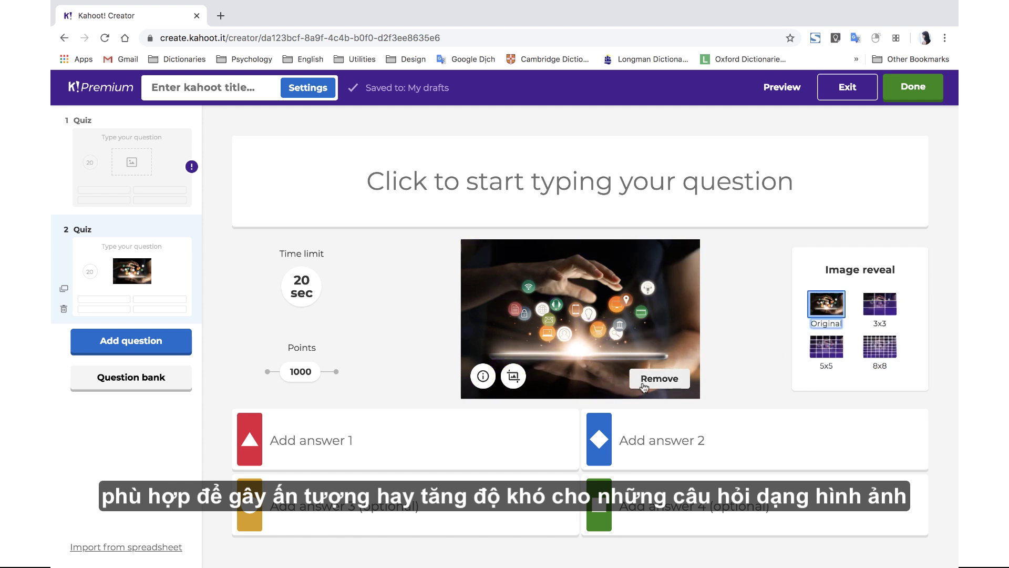
click(658, 378)
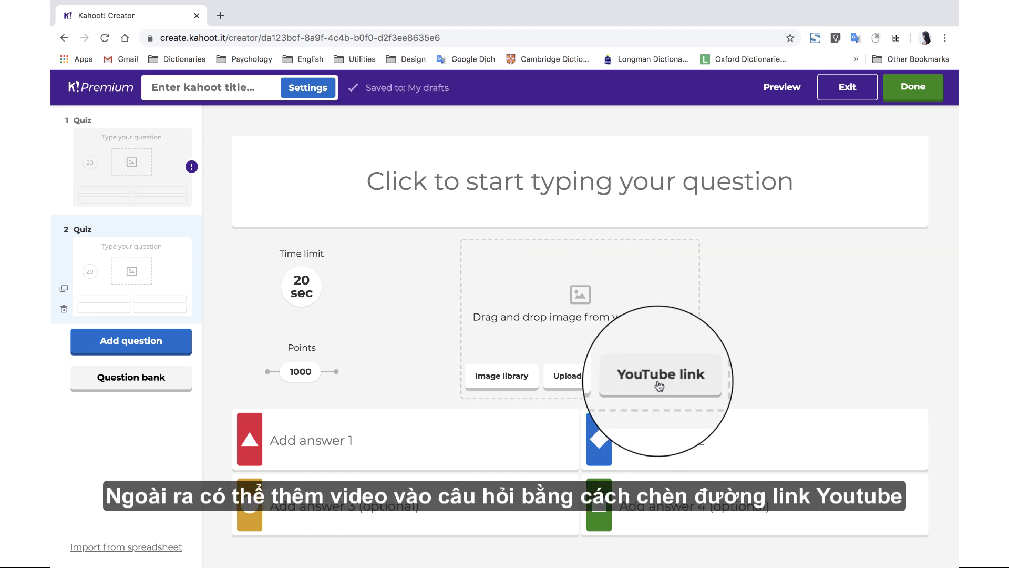
- Paste a YouTube link for question 2 and trim it to 11:00–11:18
click(658, 383)
key(super+v)
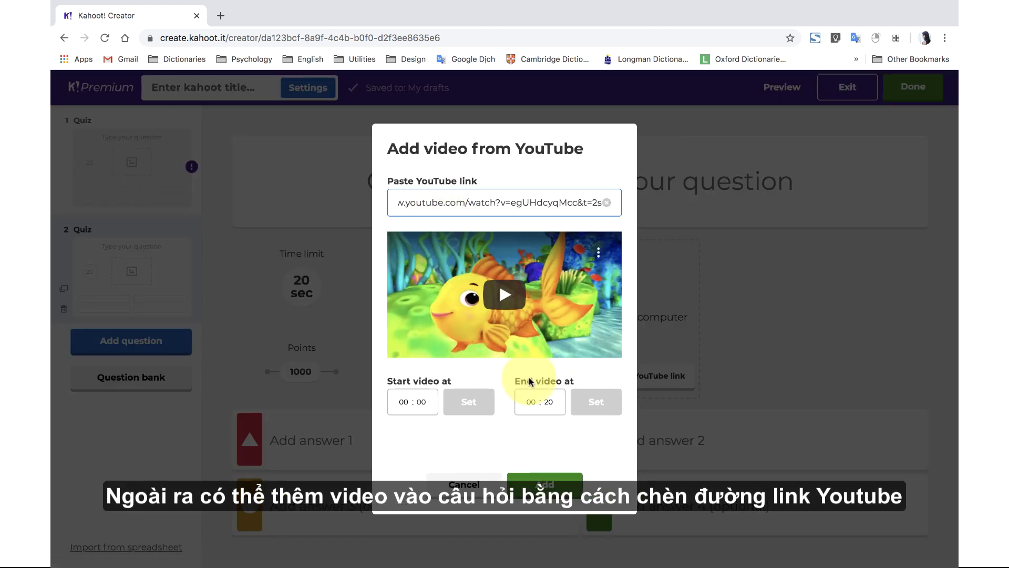
click(404, 402)
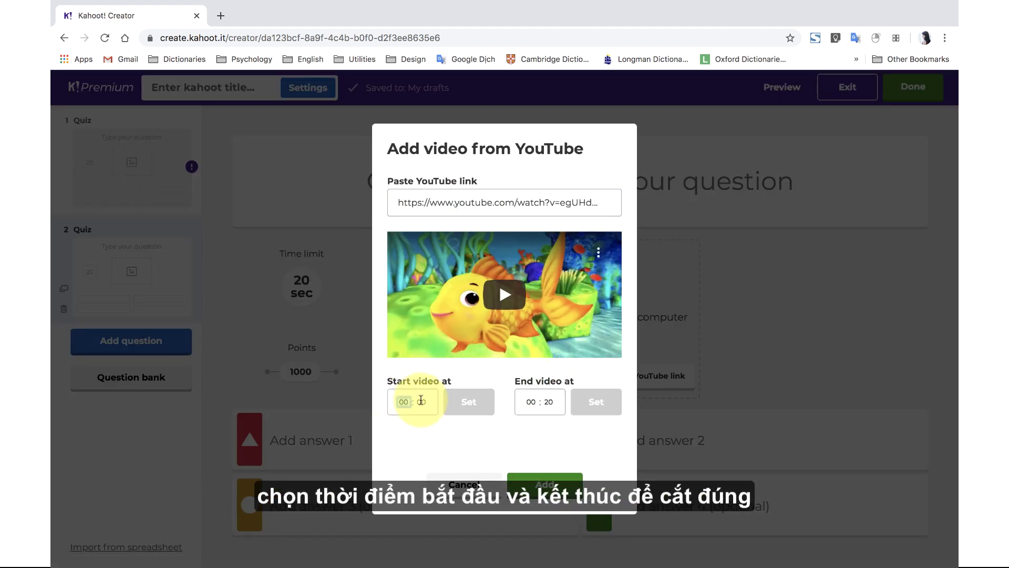
text(11)
click(531, 402)
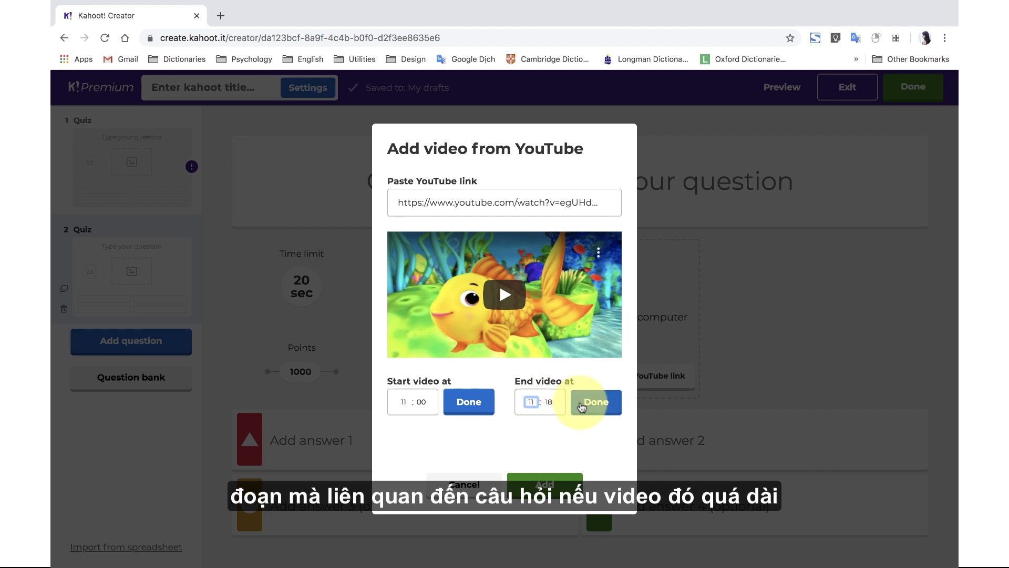
click(600, 406)
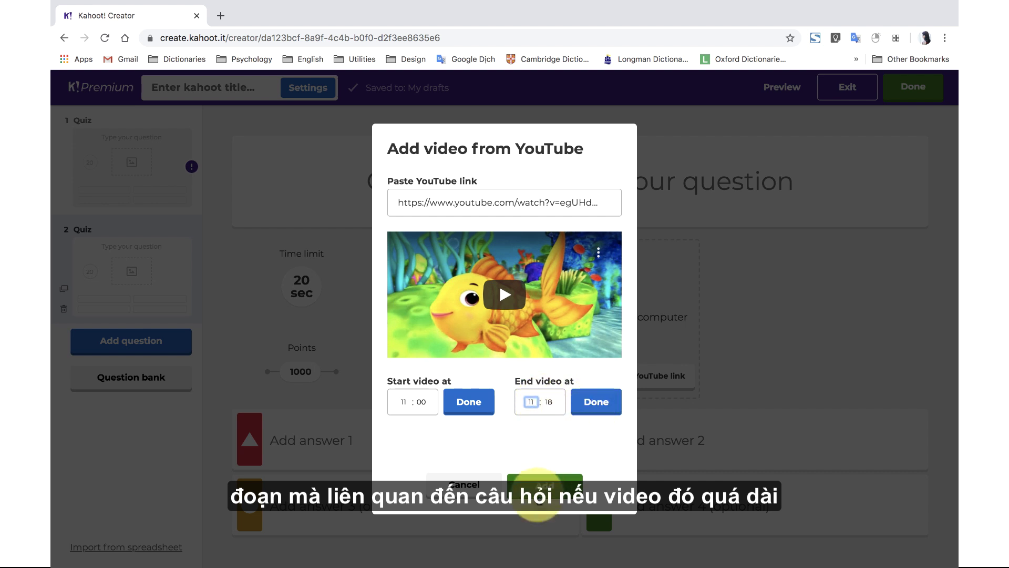
- Add the clip, remove it again, and show the image options for answer 1
click(541, 486)
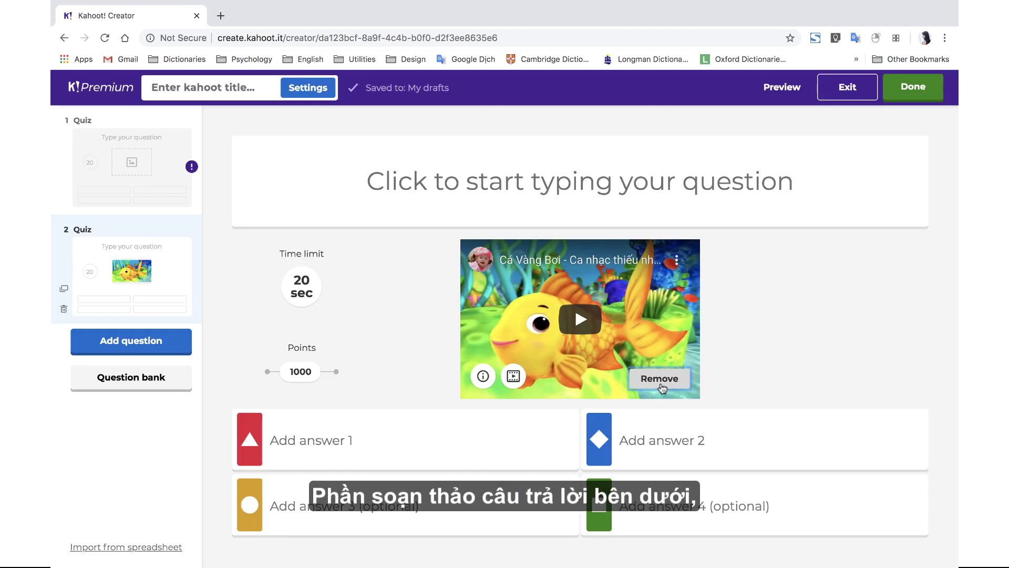
click(660, 379)
click(561, 440)
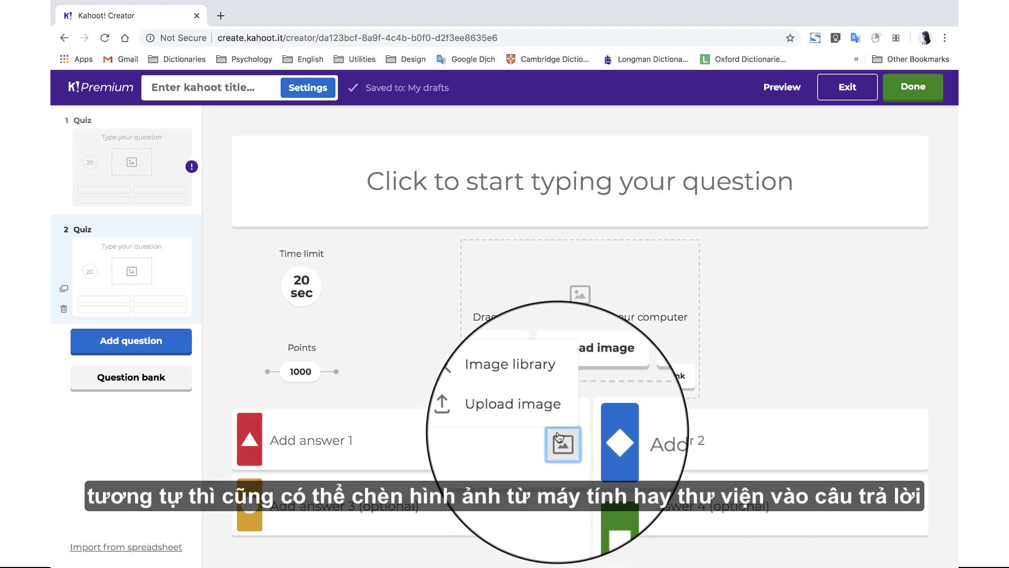
- Fill question 2's answers with A, B, C and D and mark A correct
click(556, 440)
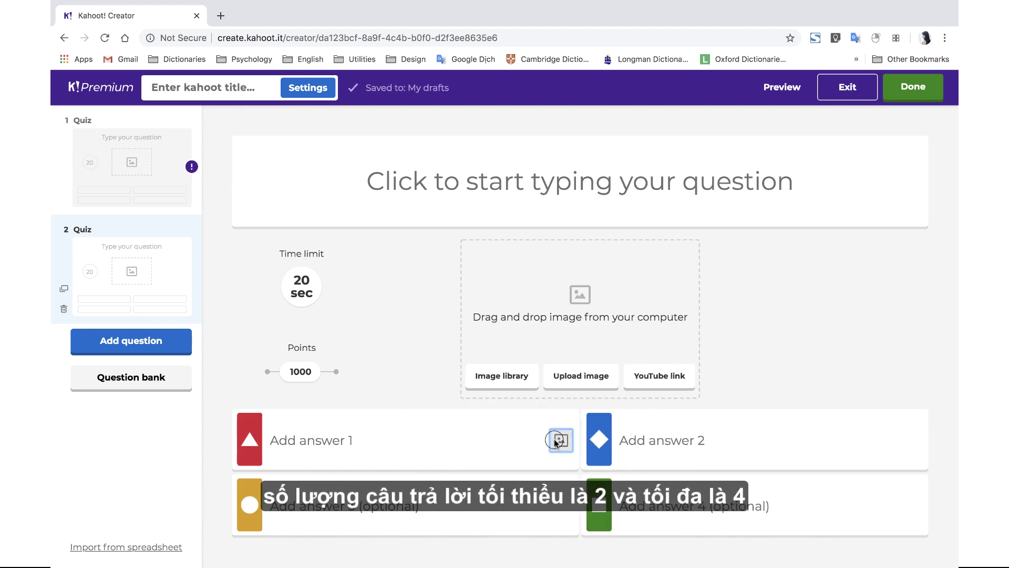
click(498, 442)
text(A)
key(Tab)
text(B)
key(Tab)
text(C)
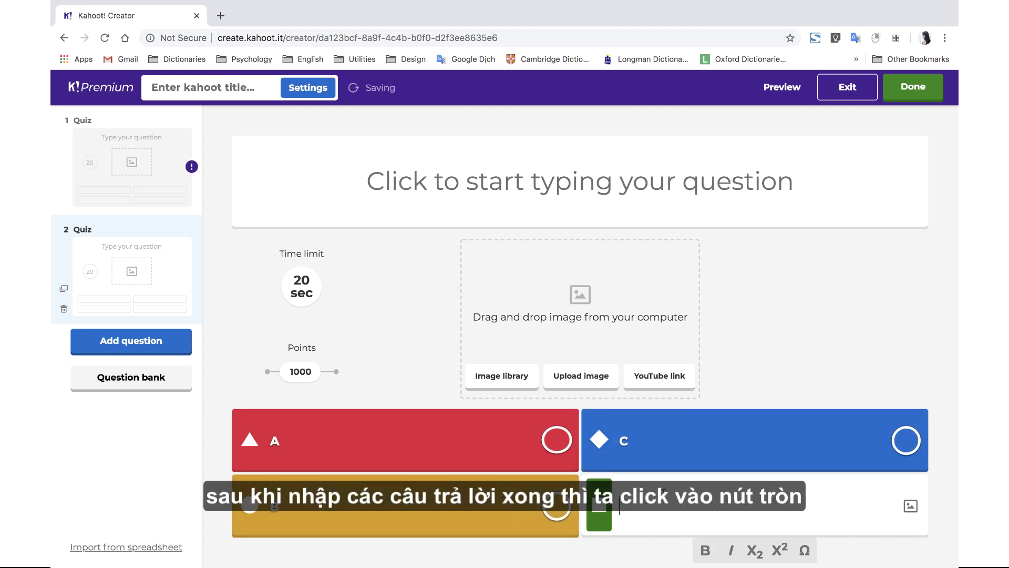
key(BackSpace)
text(C)
key(Tab)
text(D)
click(556, 440)
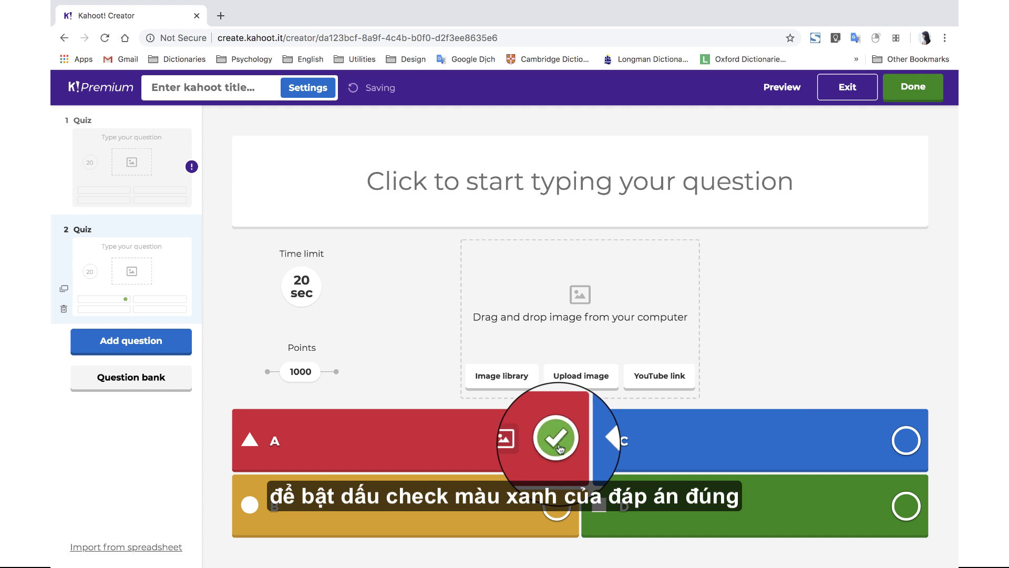
- Keep question 2's 20-second time limit and review the Points slider
click(301, 286)
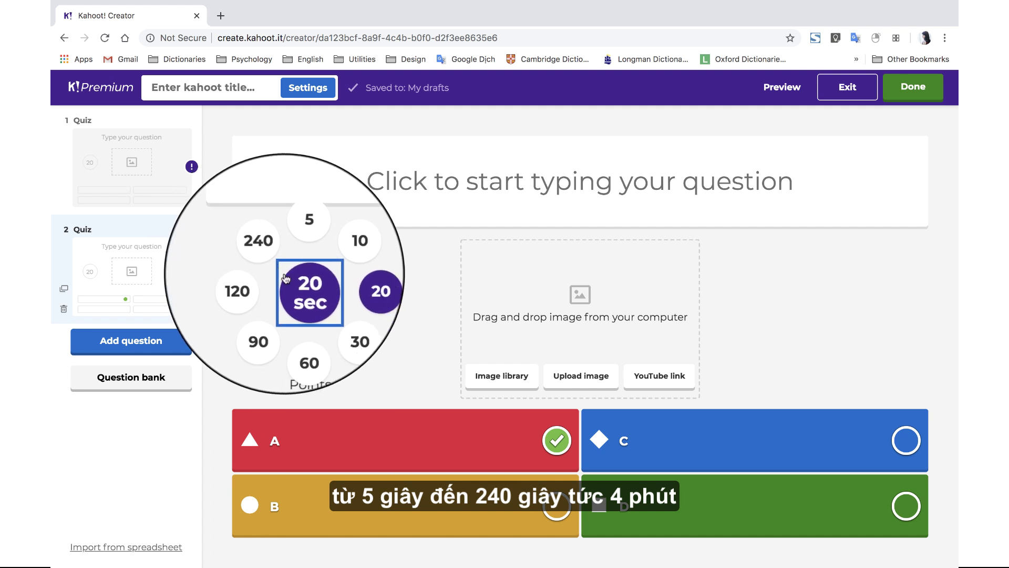
click(300, 293)
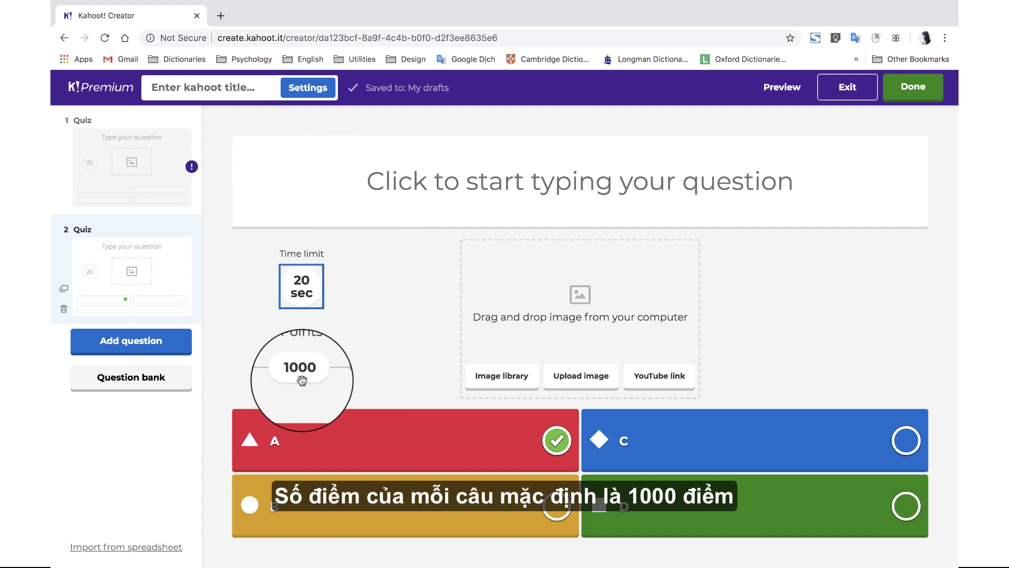
drag(301, 381, 332, 375)
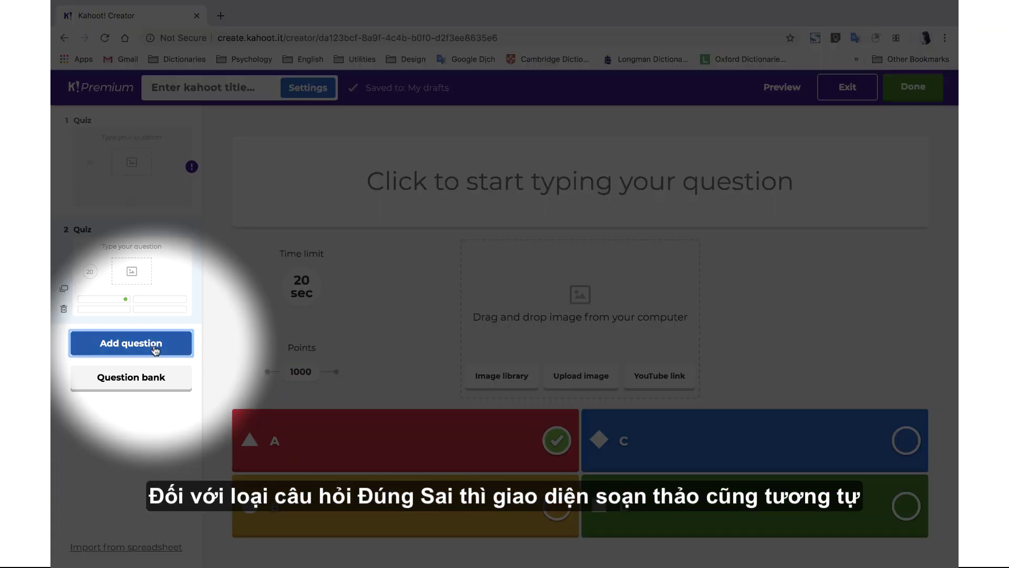
- Add a True or false question, then an open-ended question 'Rose là' answered 'hoa hồng'
click(131, 341)
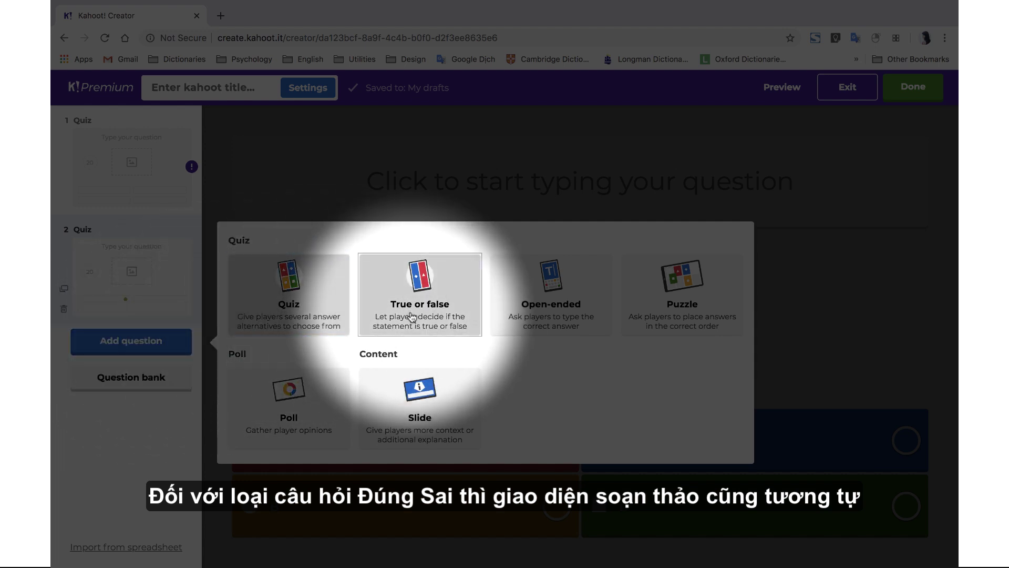
click(412, 316)
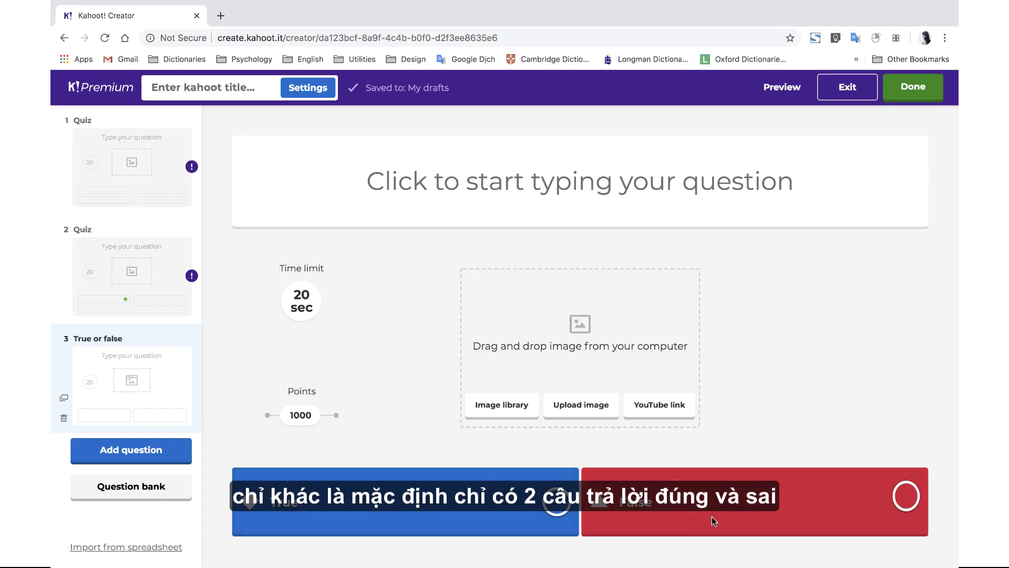
click(131, 450)
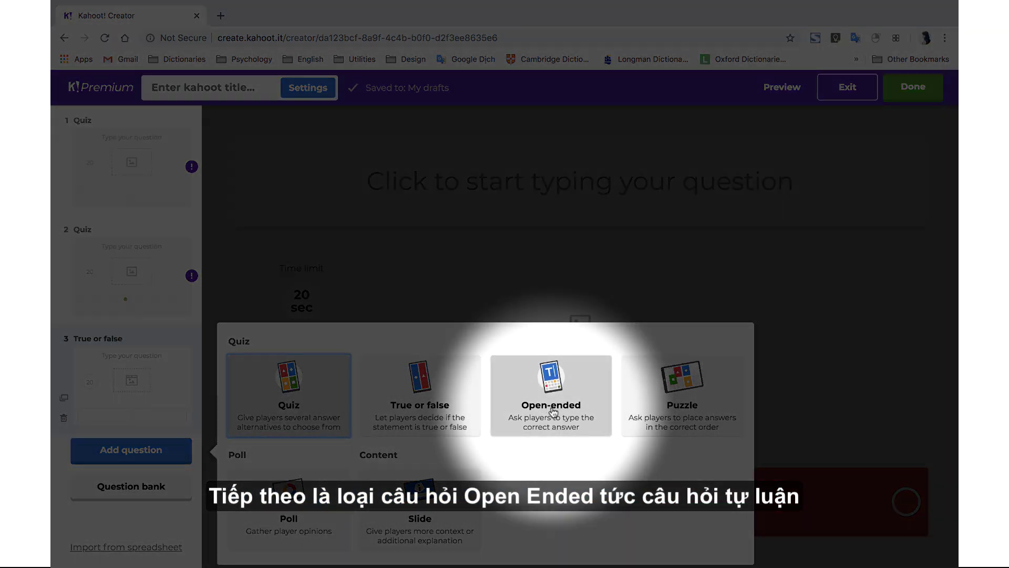
click(557, 430)
text(Rose là)
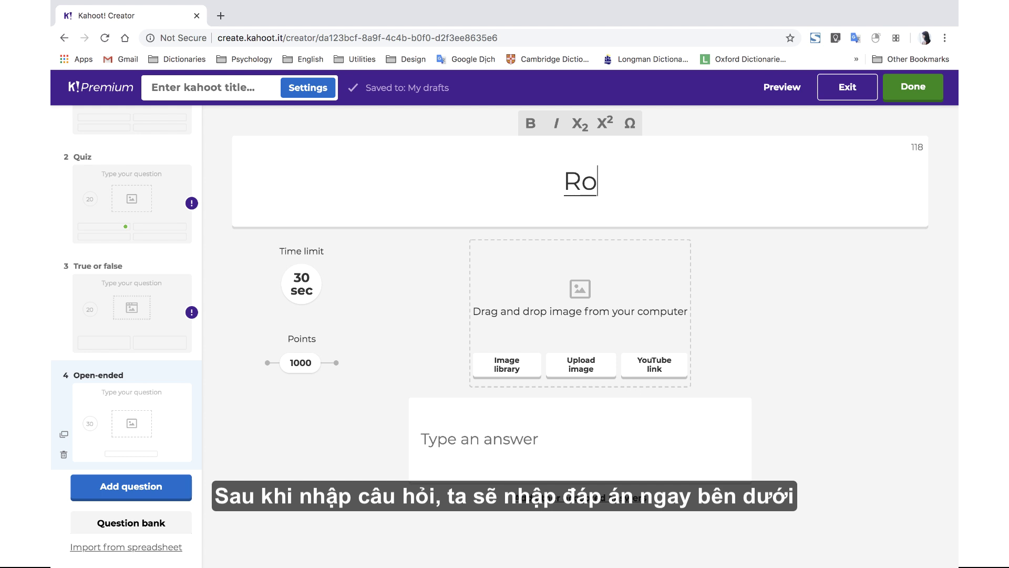
click(465, 436)
text(hoa ho)
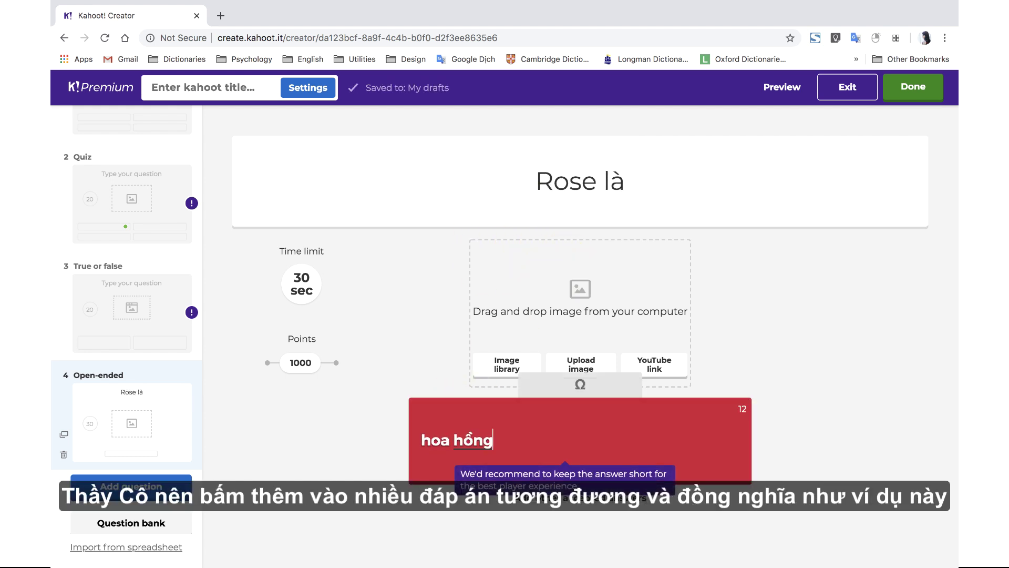
text(ng)
click(431, 532)
- Add 'bông hồng' as another accepted answer and keep the 30-second time limit
click(600, 500)
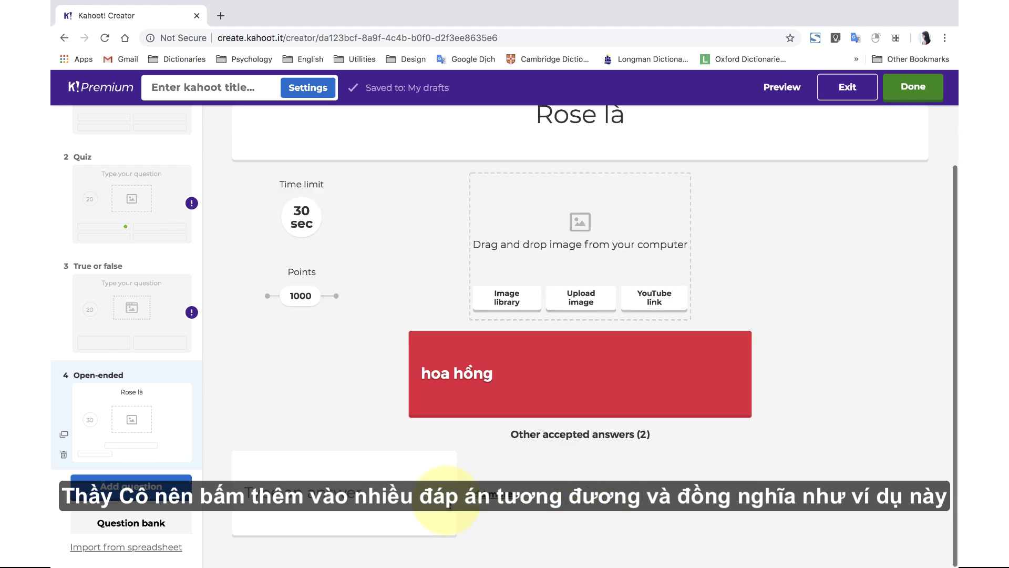
click(366, 486)
text(bông hồng)
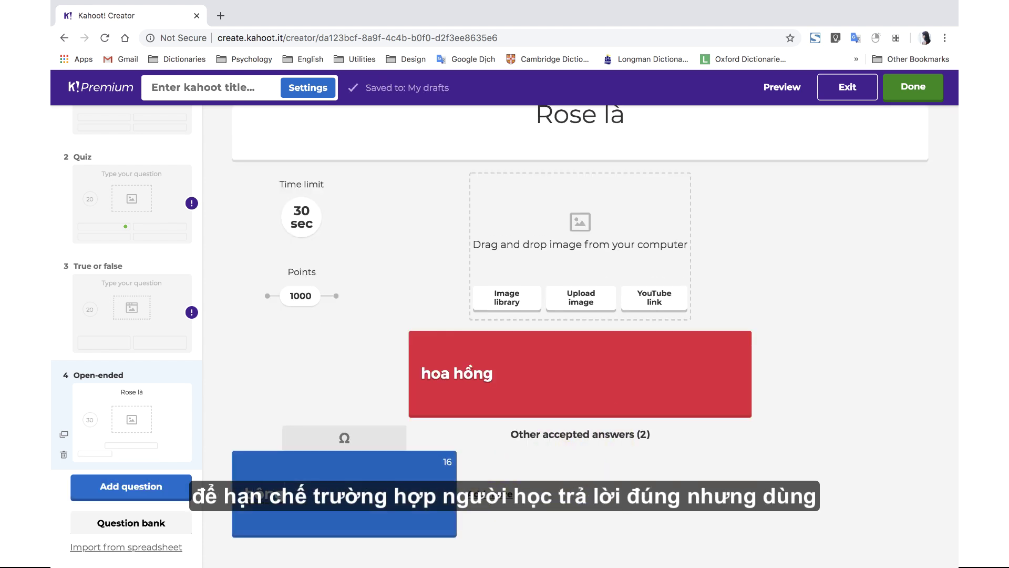
click(592, 464)
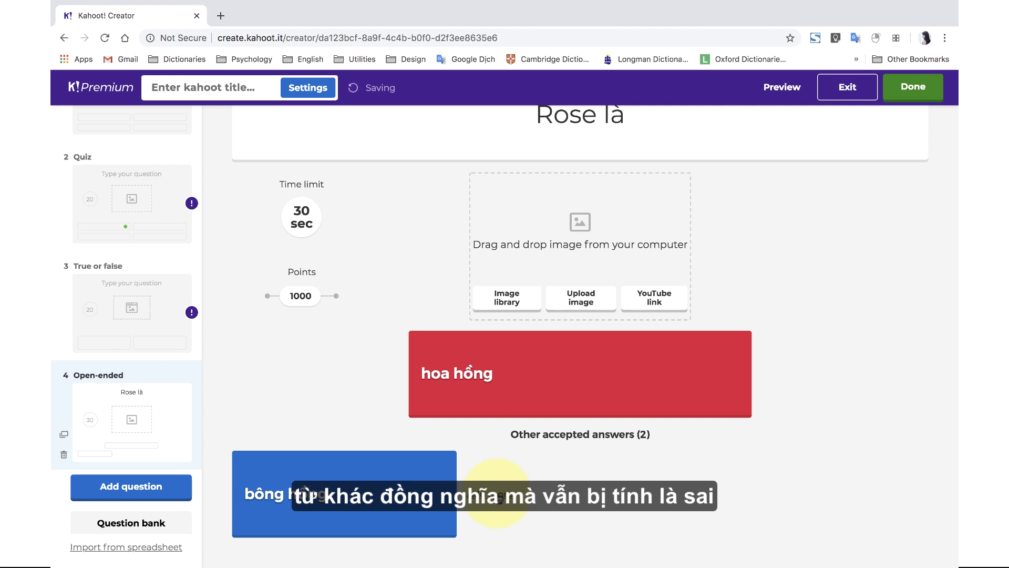
click(303, 226)
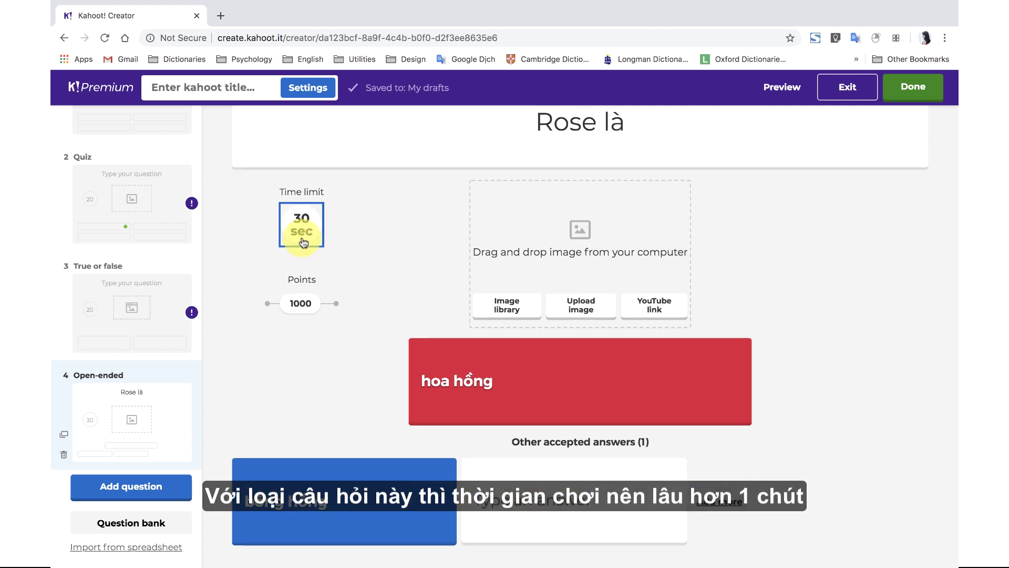
click(307, 240)
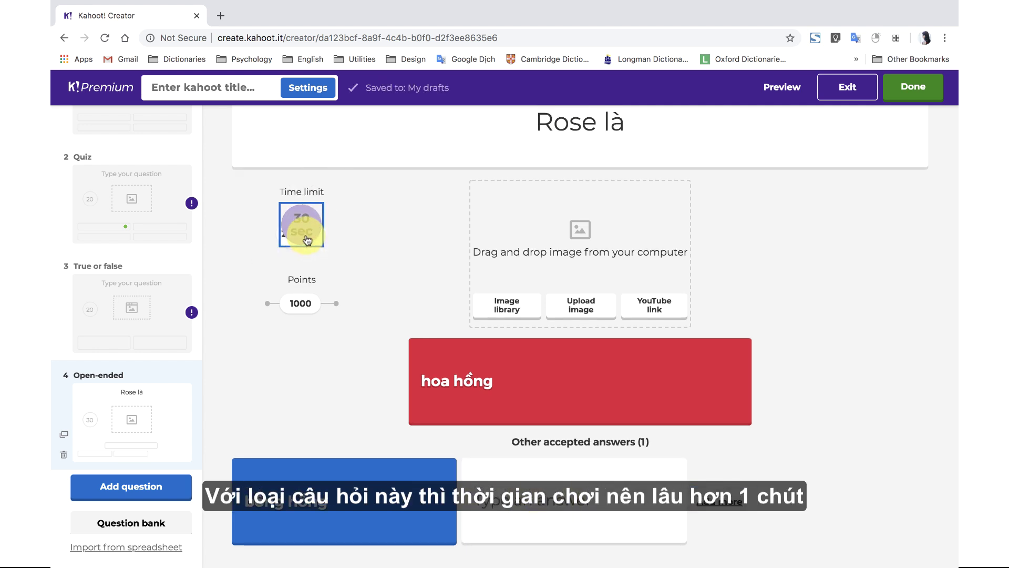
click(112, 487)
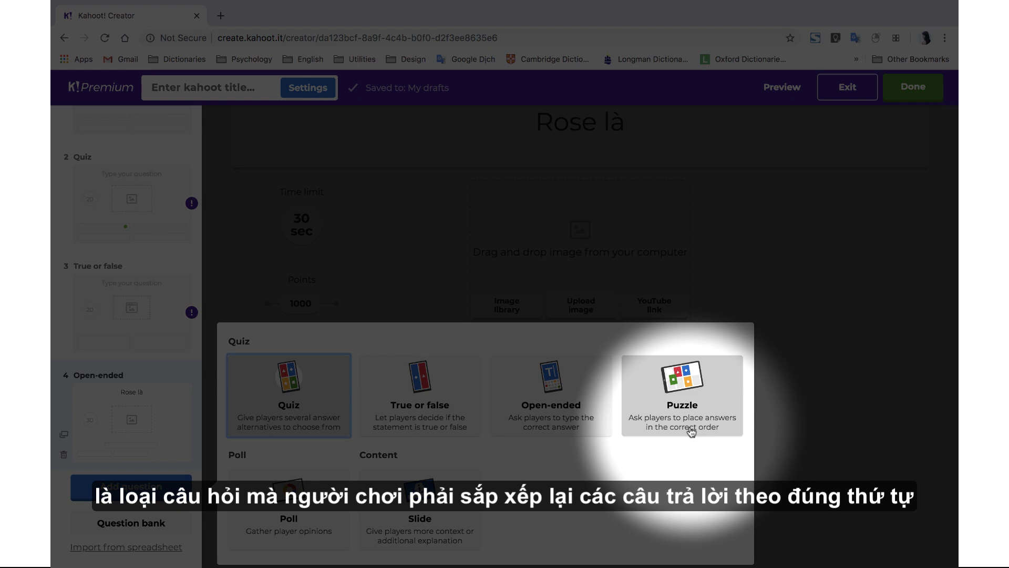
- Add a Puzzle question ordered trứng, nòng nọc, ếch con, ếch trưởng thành
click(689, 435)
click(316, 458)
text(trứng)
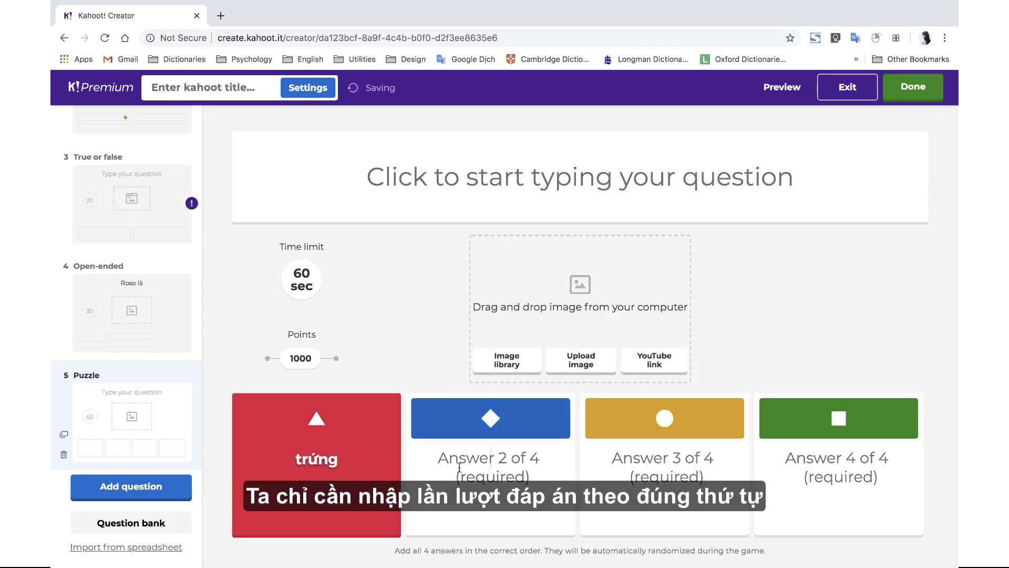
click(490, 459)
text(nòng nọc)
click(640, 467)
text(ếch con)
key(Tab)
text(ếch trưởng thàh)
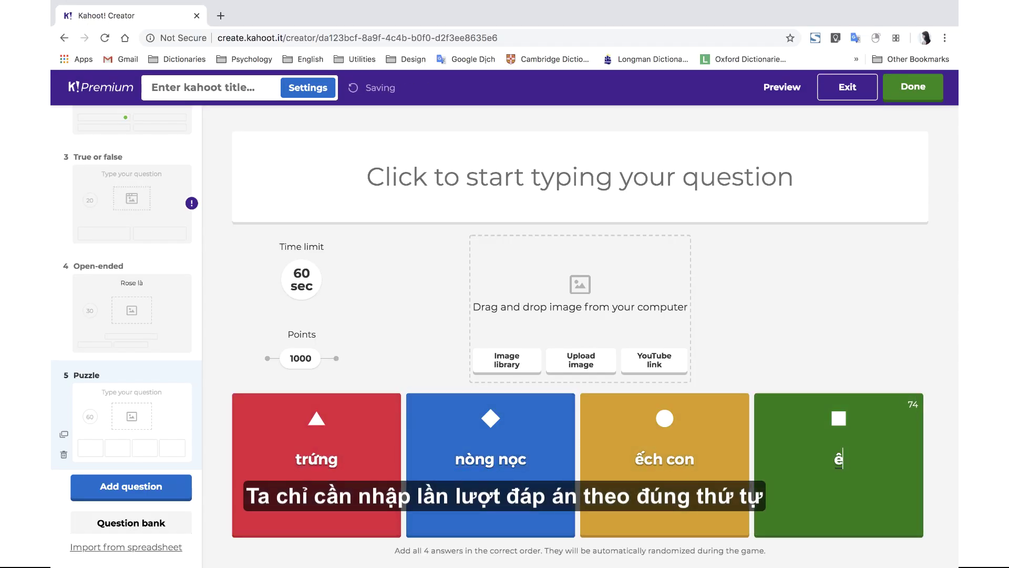
text(ng thành)
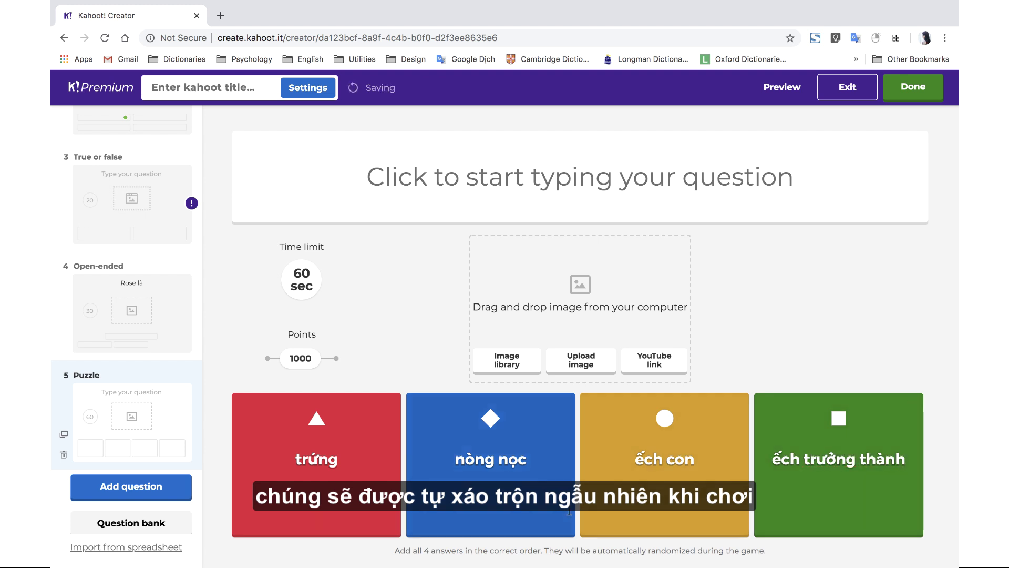
- Add an empty Poll question after the puzzle
click(120, 487)
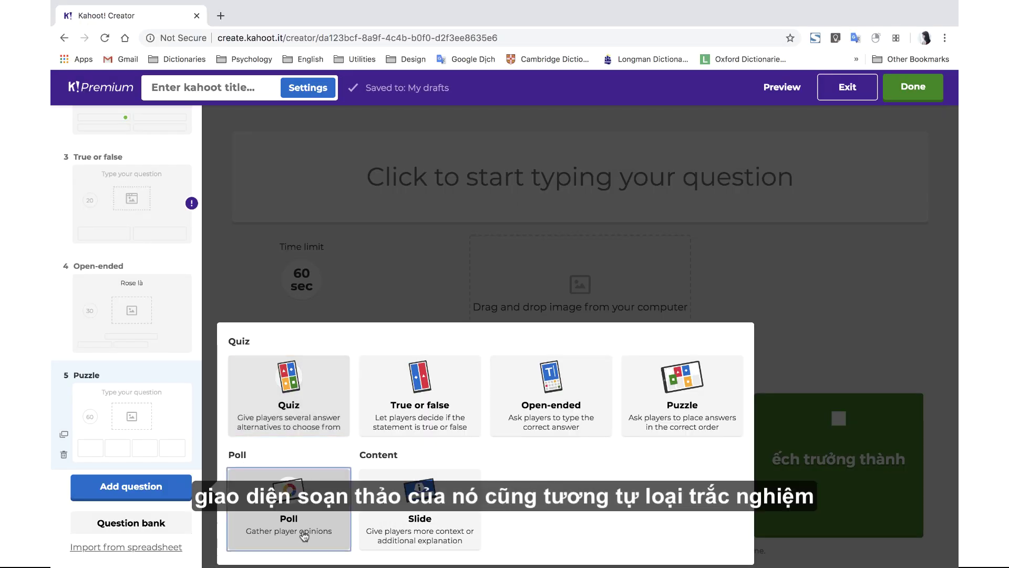
click(303, 536)
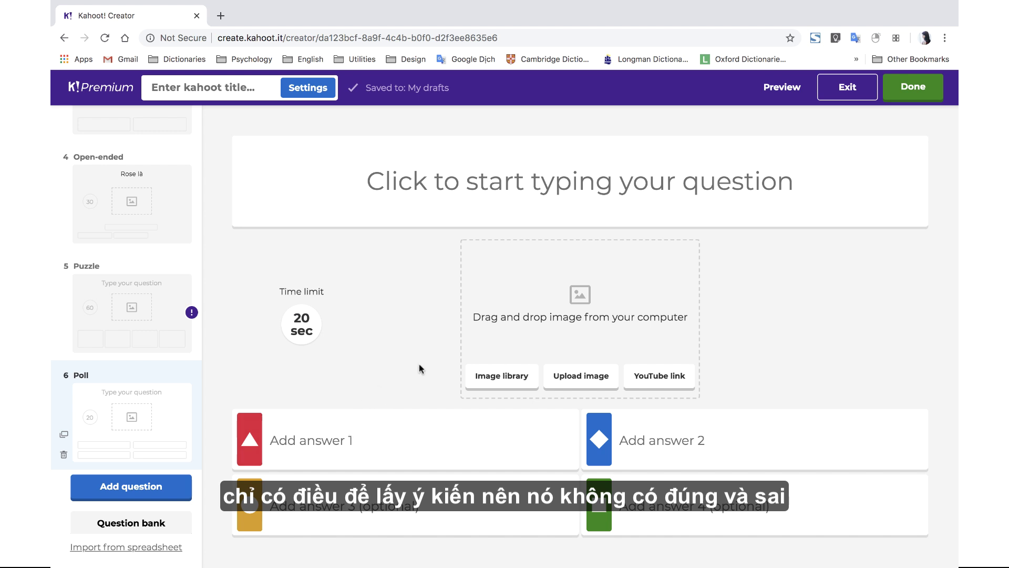
click(165, 498)
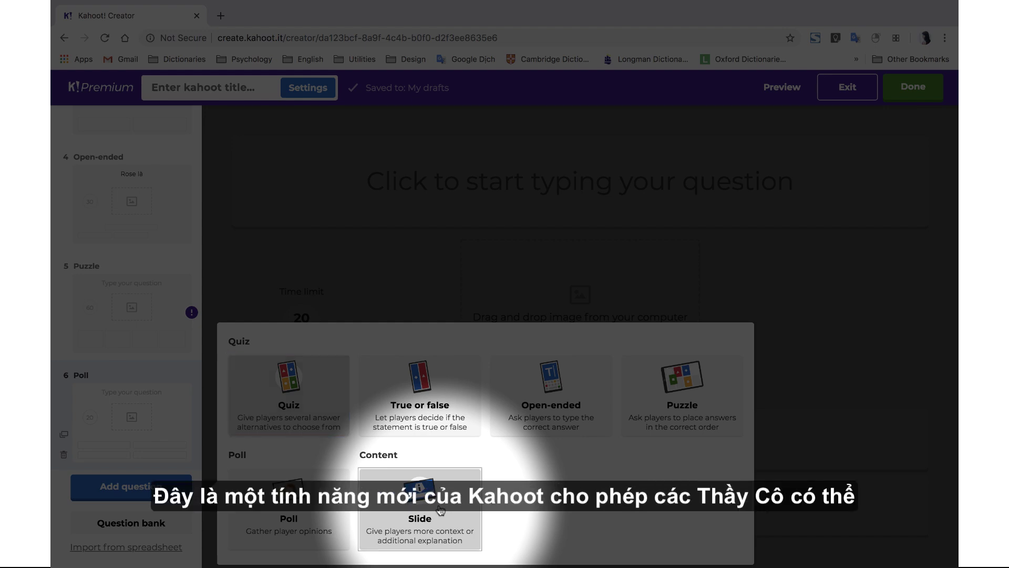
- Add a slide titled 'giai thích đáp án', begin its description, then preview the kahoot
click(441, 510)
text(giai thích đáp án)
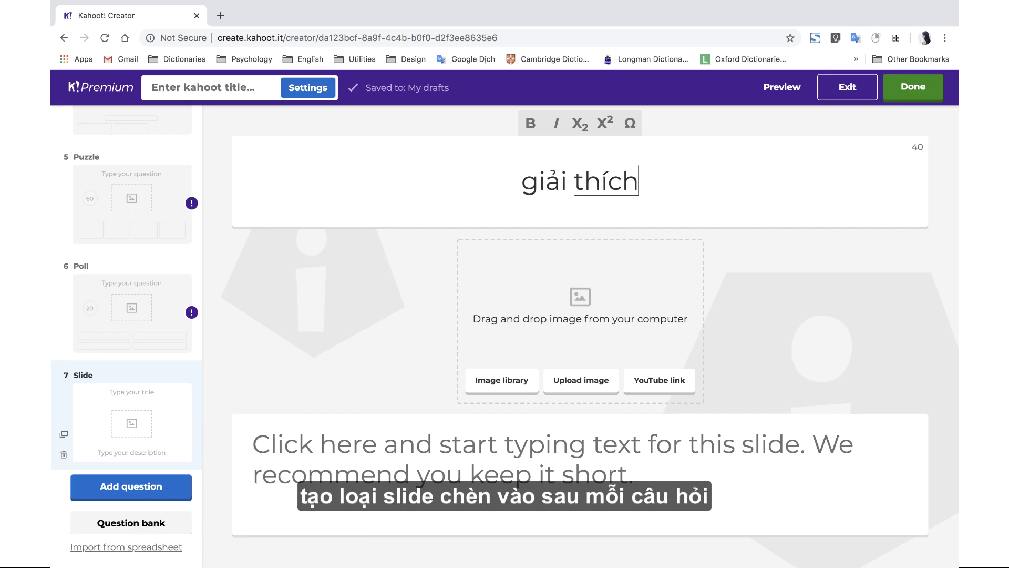
click(489, 451)
text(bo)
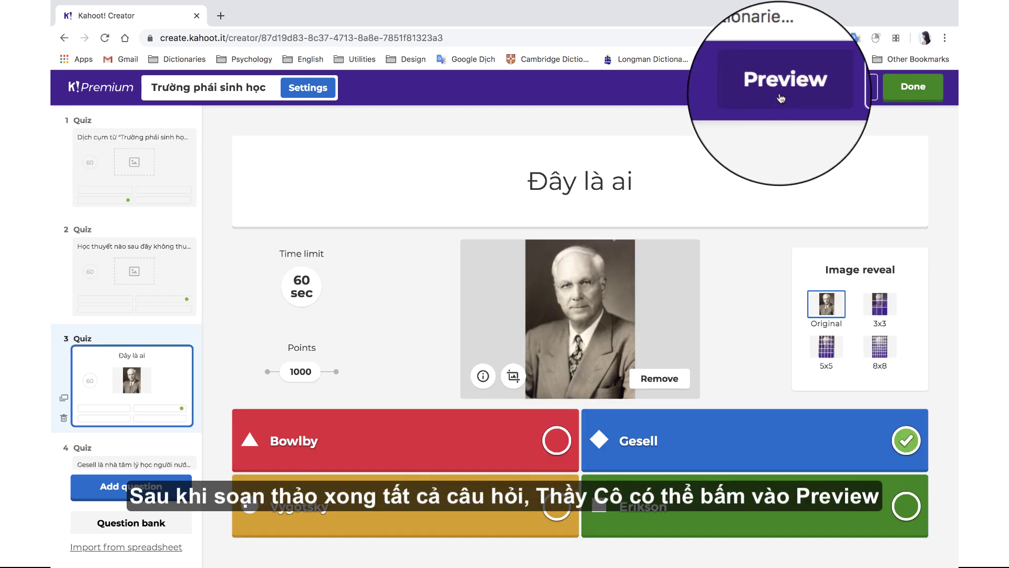
click(781, 99)
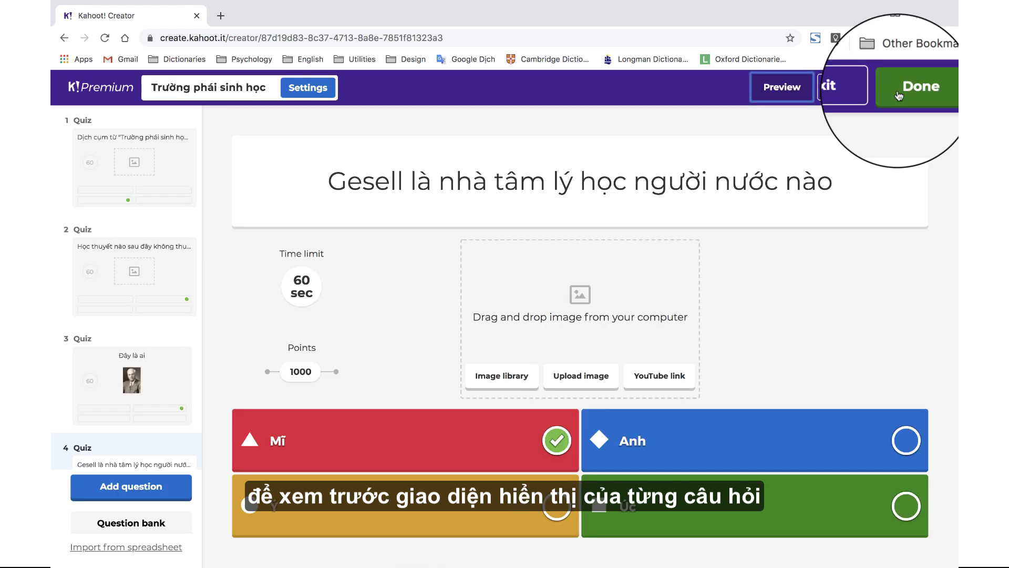
- Finish the kahoot with the title 'demo' and save it
click(905, 97)
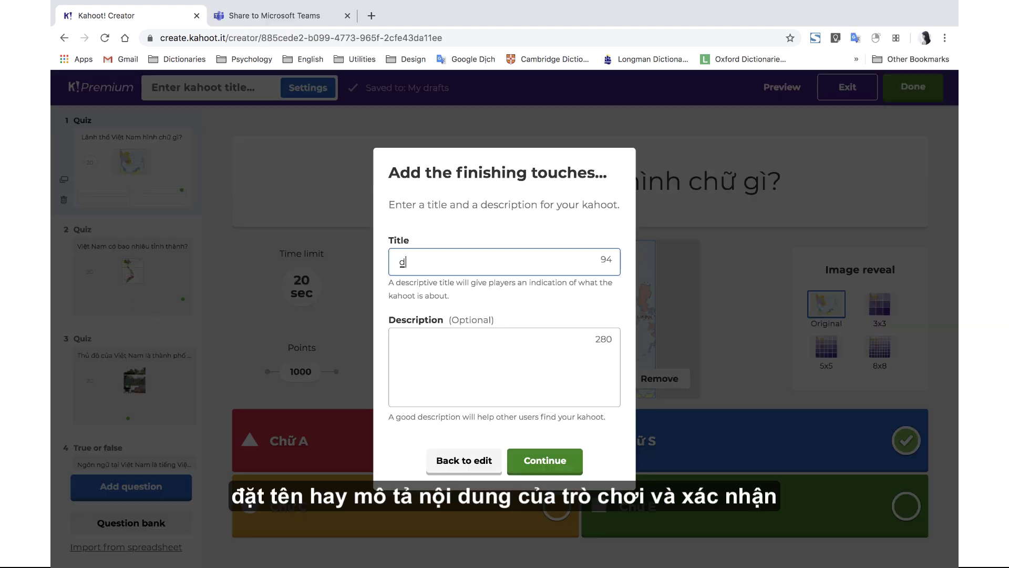
text(emo)
click(450, 349)
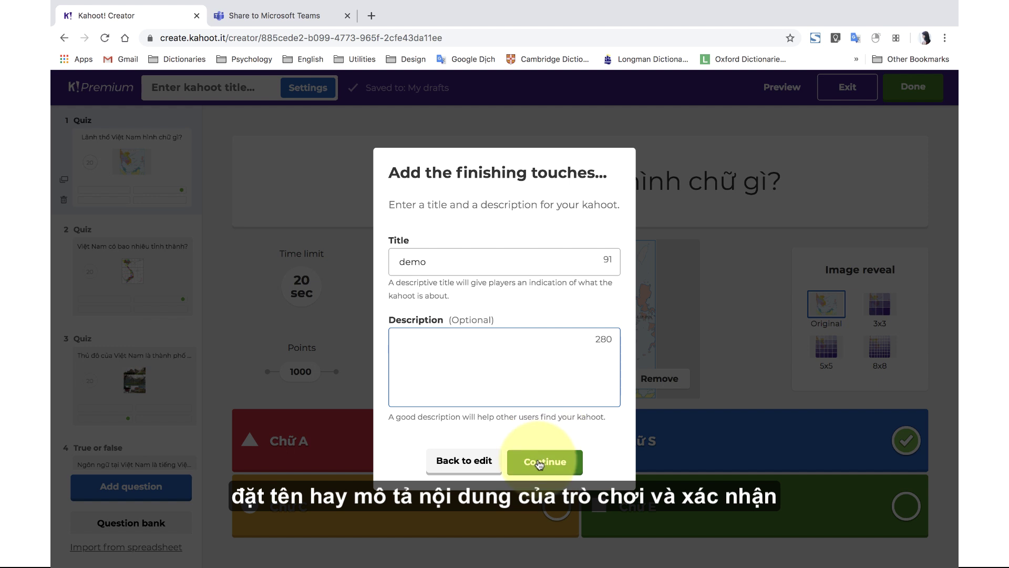
click(539, 463)
click(541, 465)
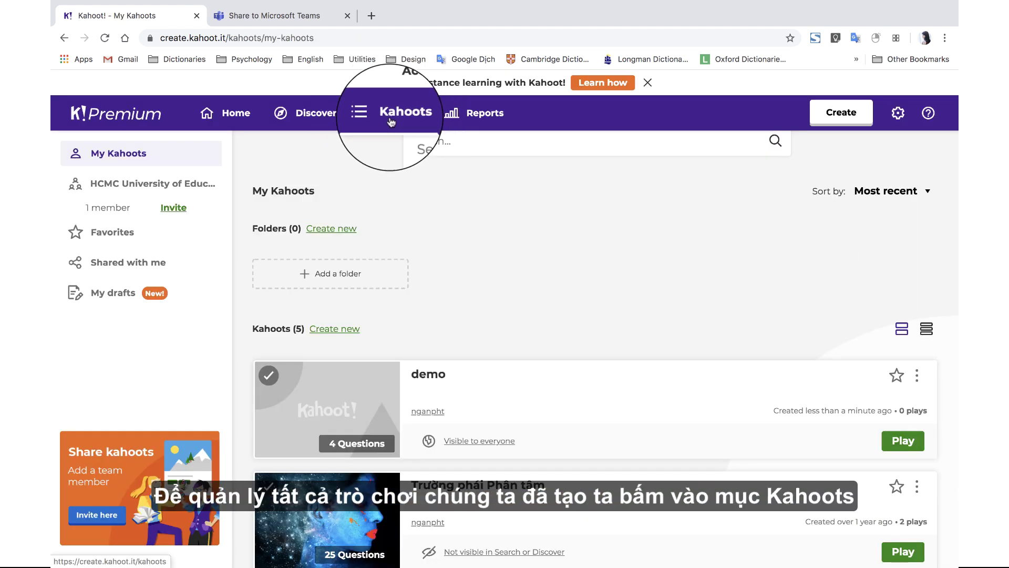
- In My Kahoots, change the demo kahoot's visibility to Unlisted
click(390, 116)
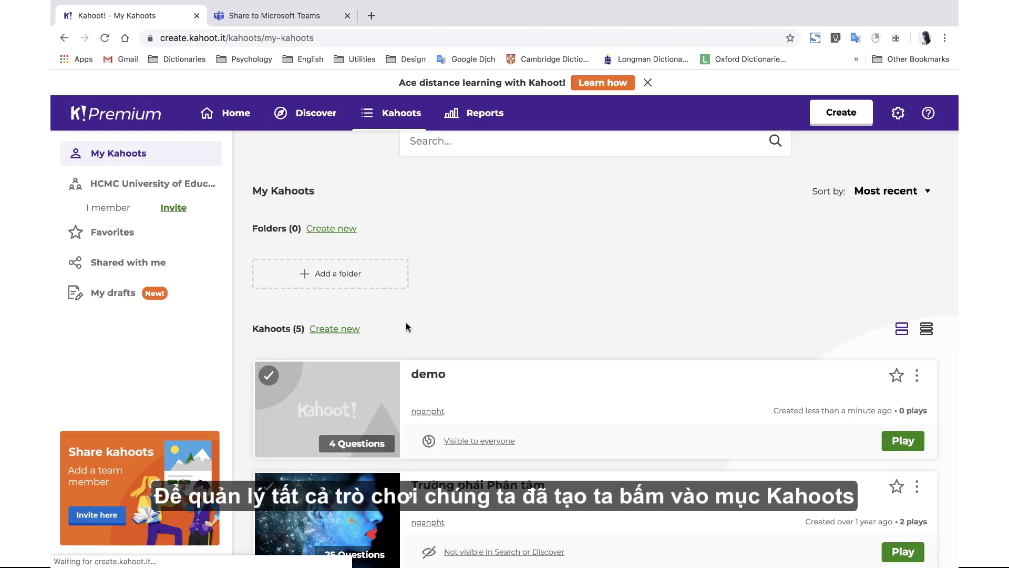
scroll(494, 293, down, 3)
click(494, 295)
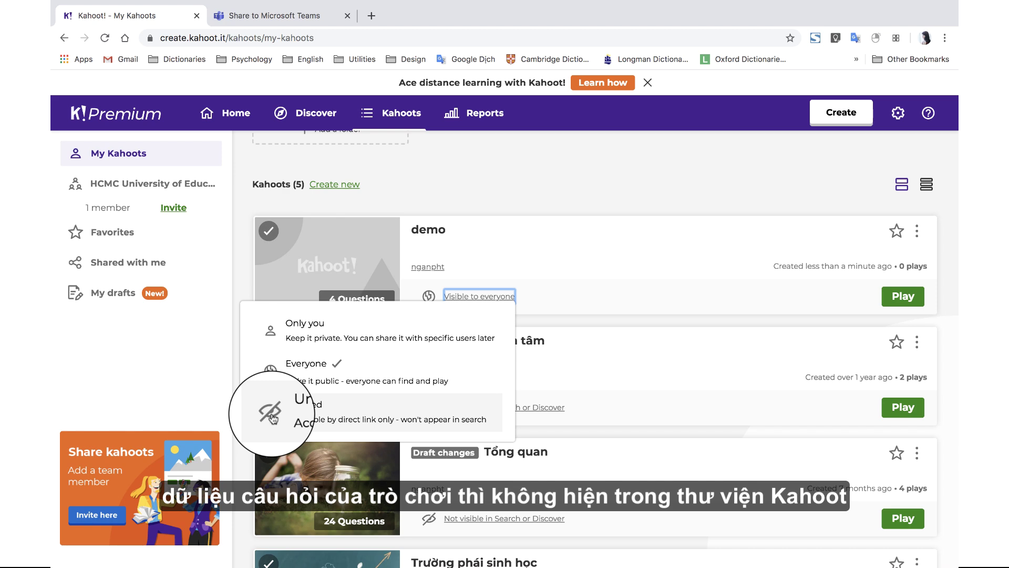
click(272, 417)
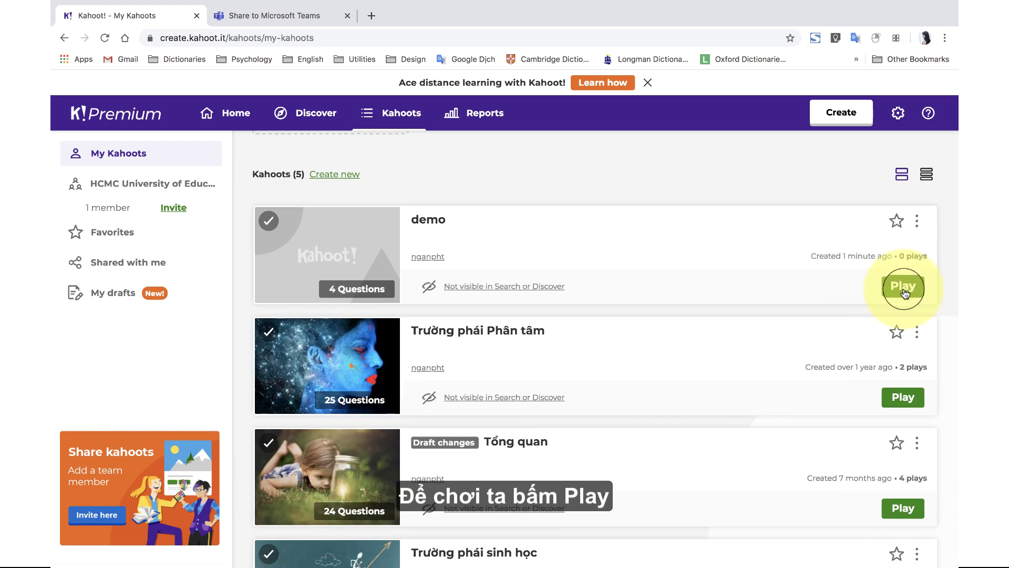
- Play the demo kahoot to reach the Teach or Assign choice
click(904, 288)
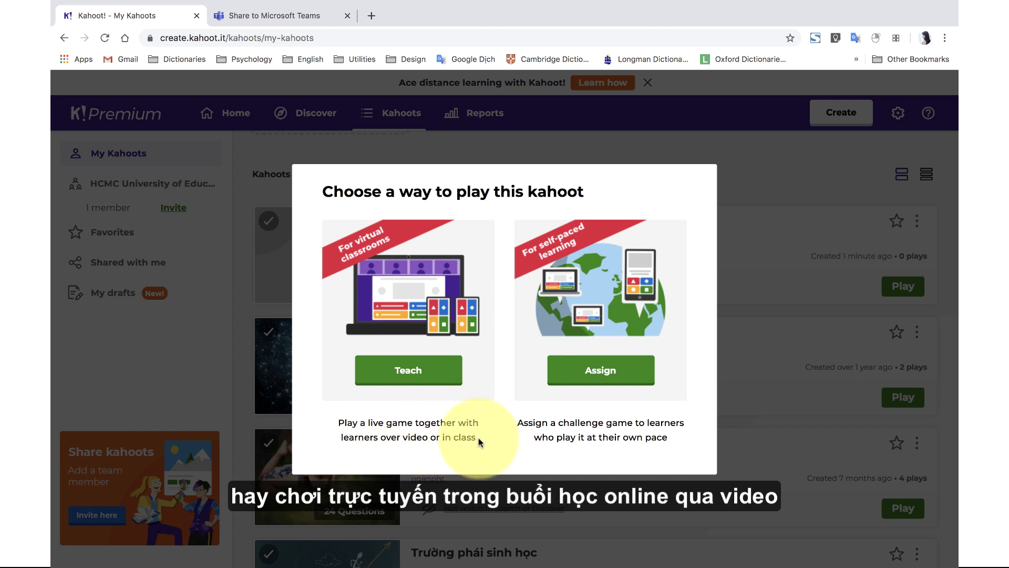
click(412, 387)
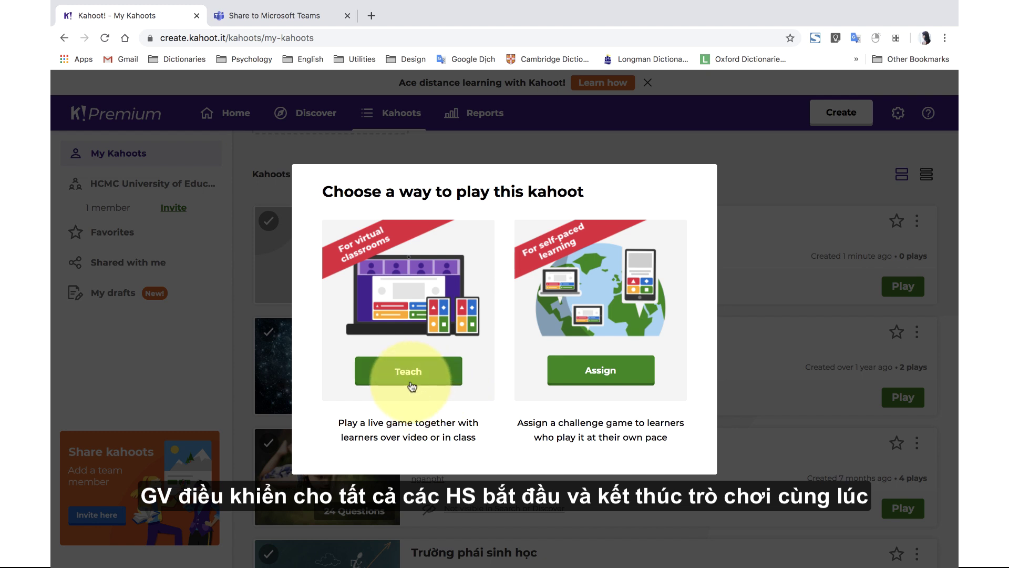
- Assign a challenge due Thu 16 Apr at 12:00 PM with Question Timer on
click(596, 381)
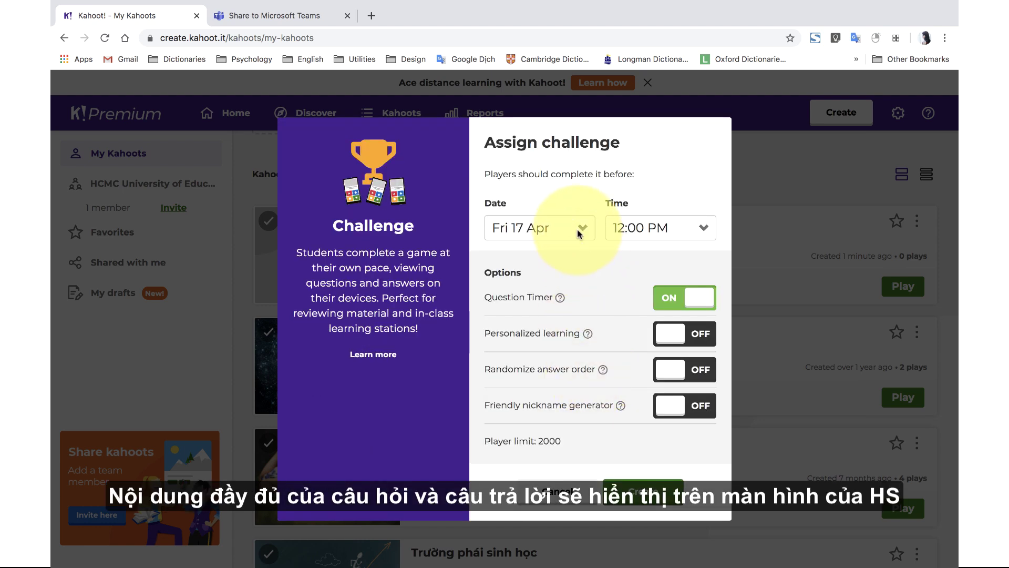
click(581, 234)
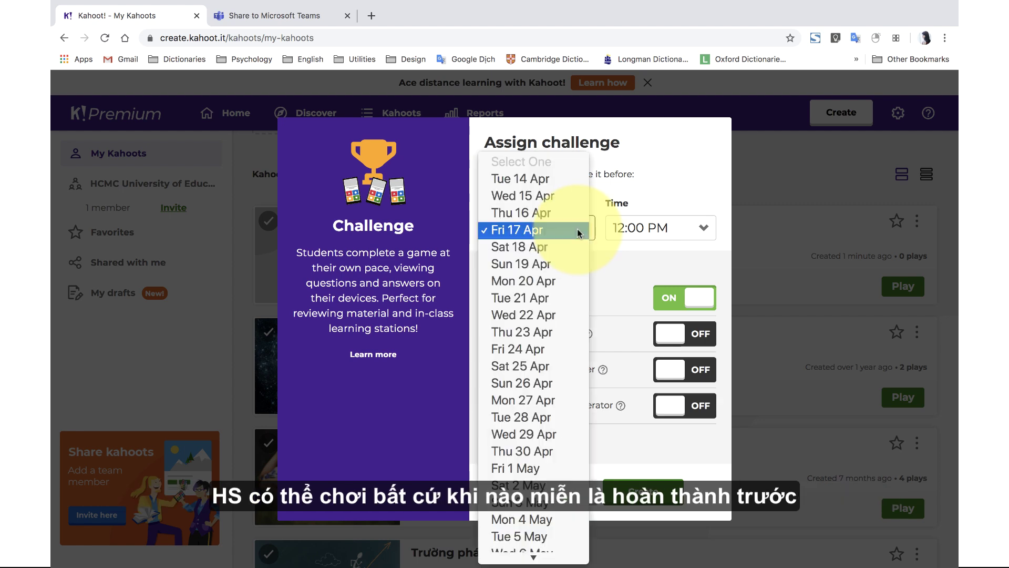
click(577, 213)
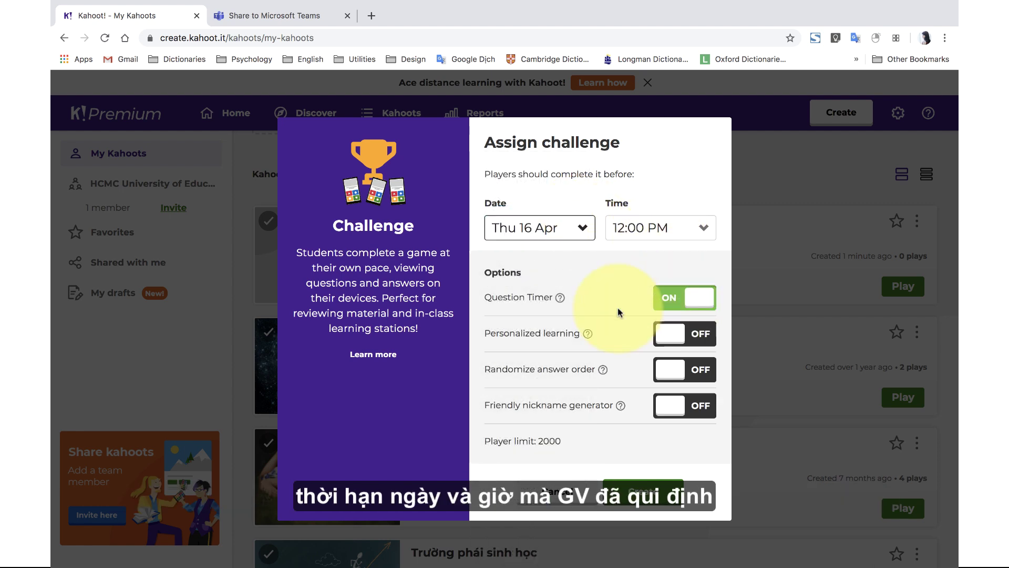
click(660, 227)
click(657, 227)
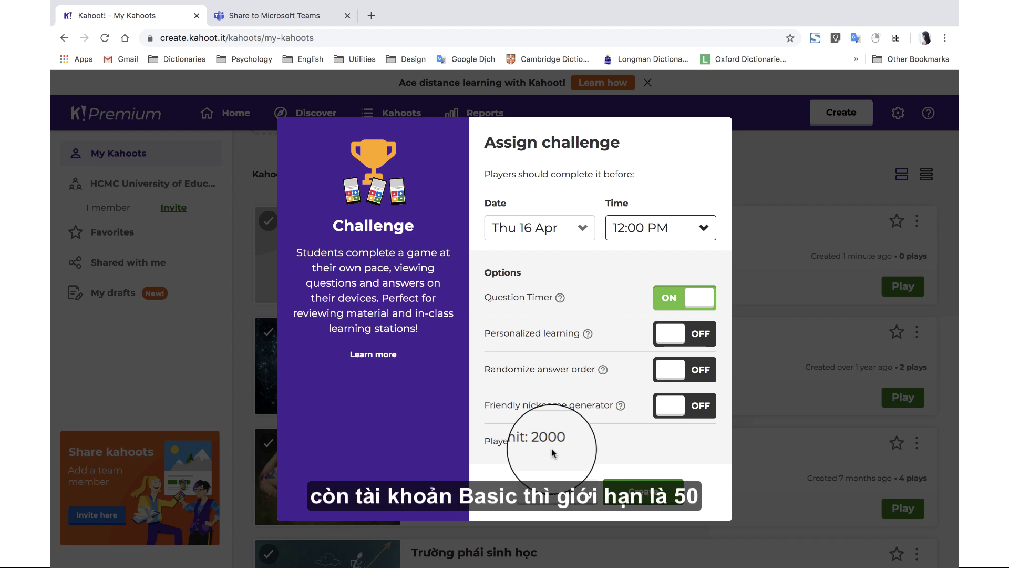
click(635, 495)
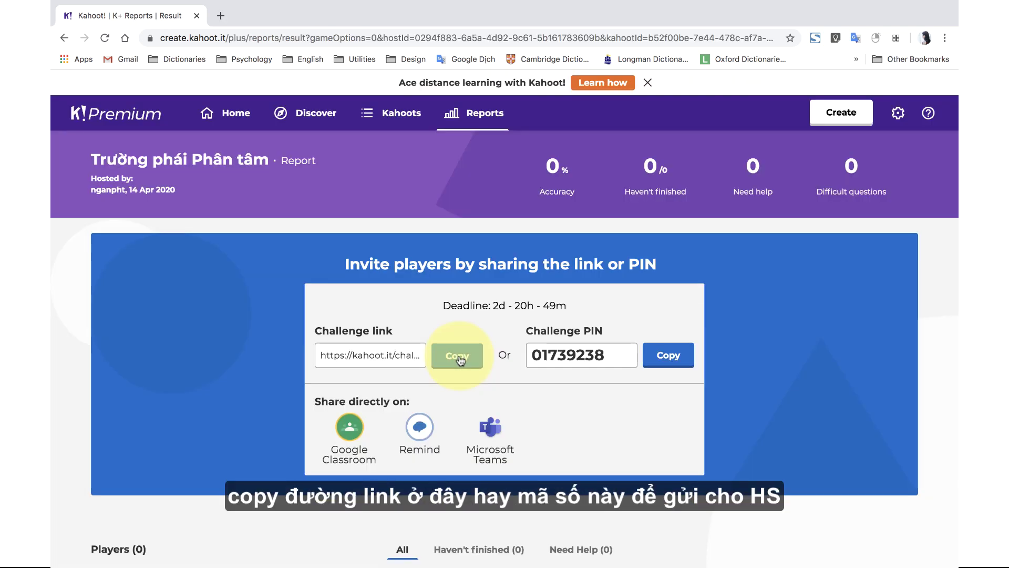
- Copy the challenge link and PIN, then share it to Microsoft Teams
click(457, 355)
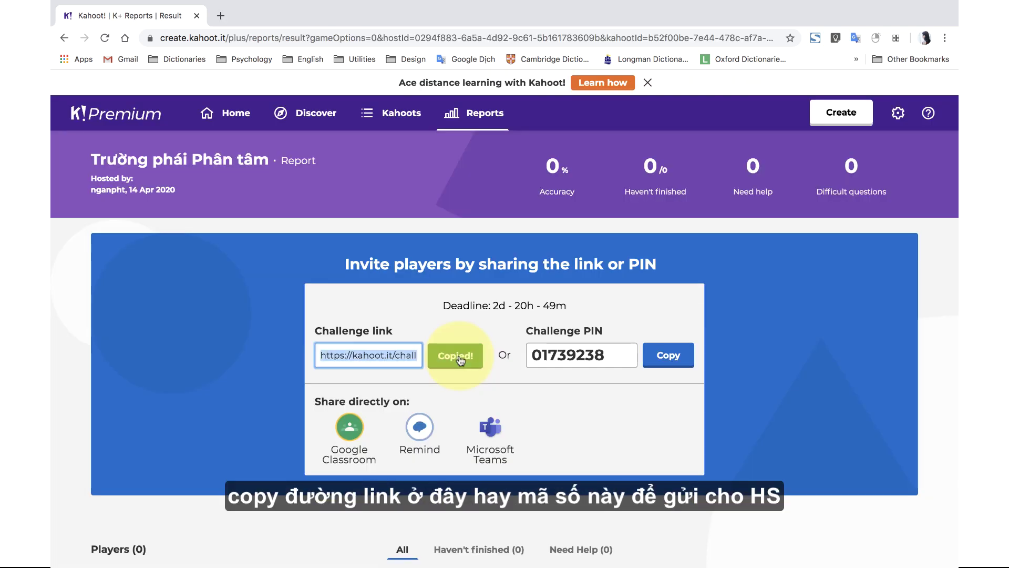
click(666, 363)
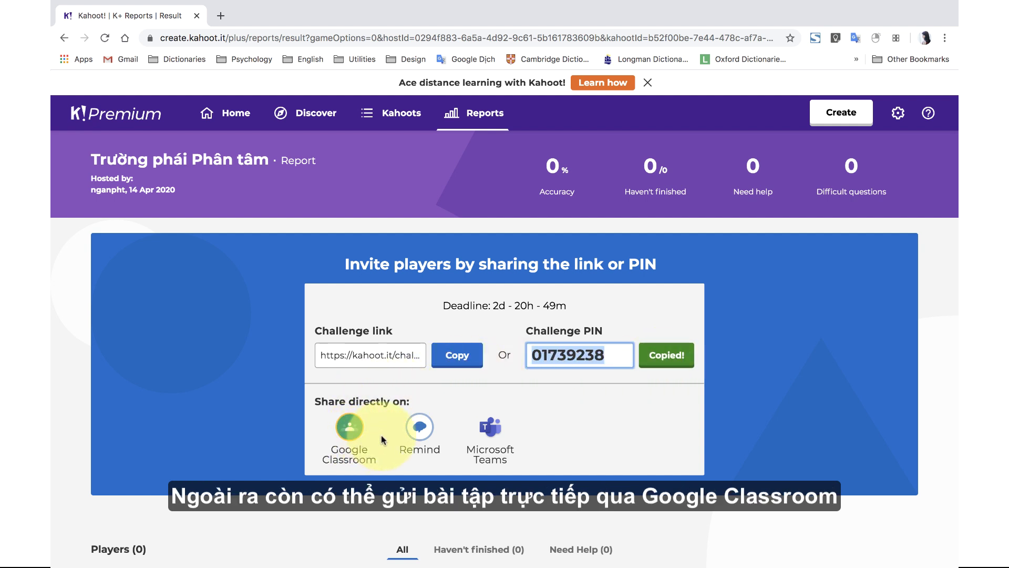
click(491, 433)
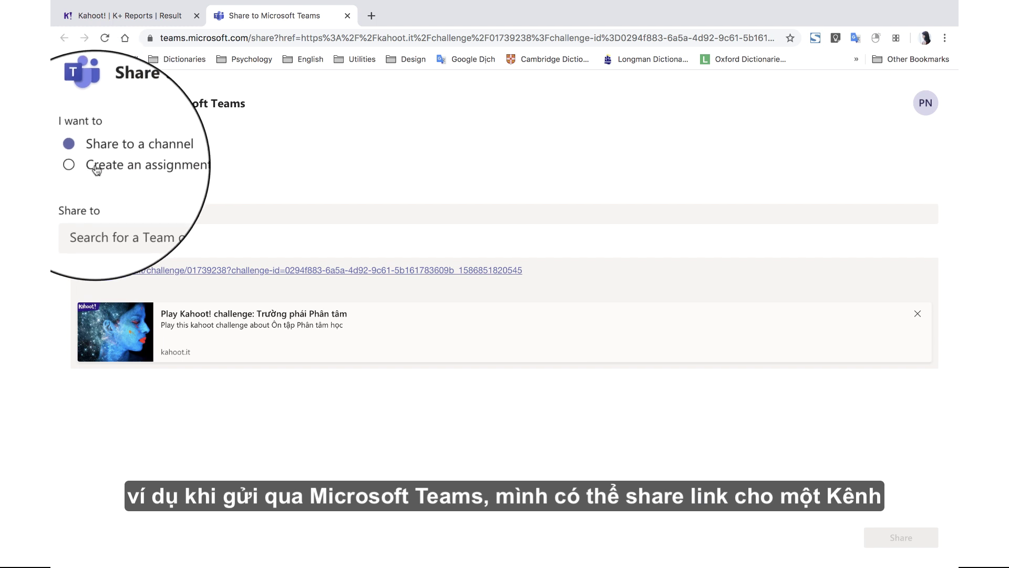
- Choose 'Create an assignment' in Teams and go through Title, Points and the due date calendar
click(96, 169)
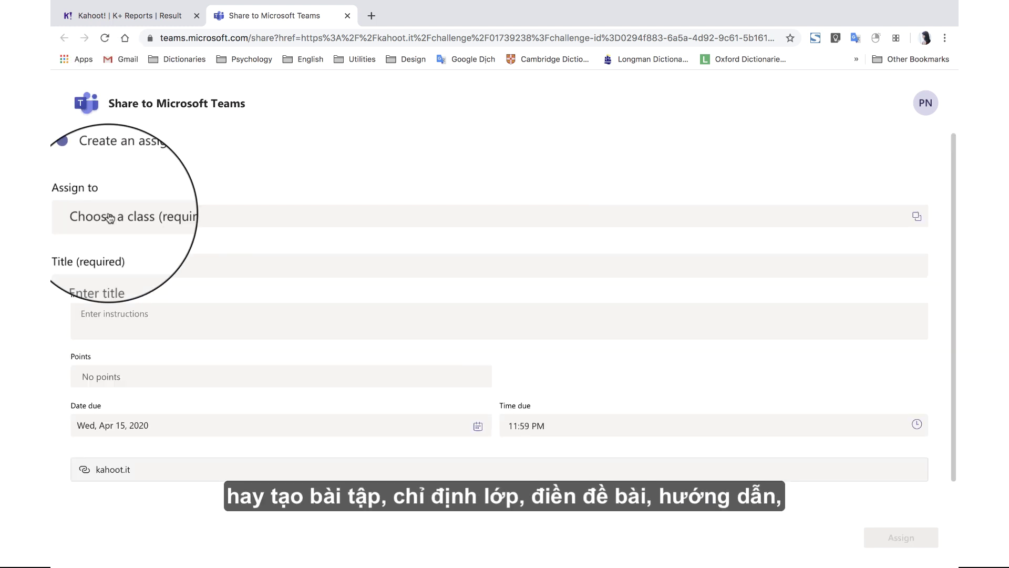
click(126, 266)
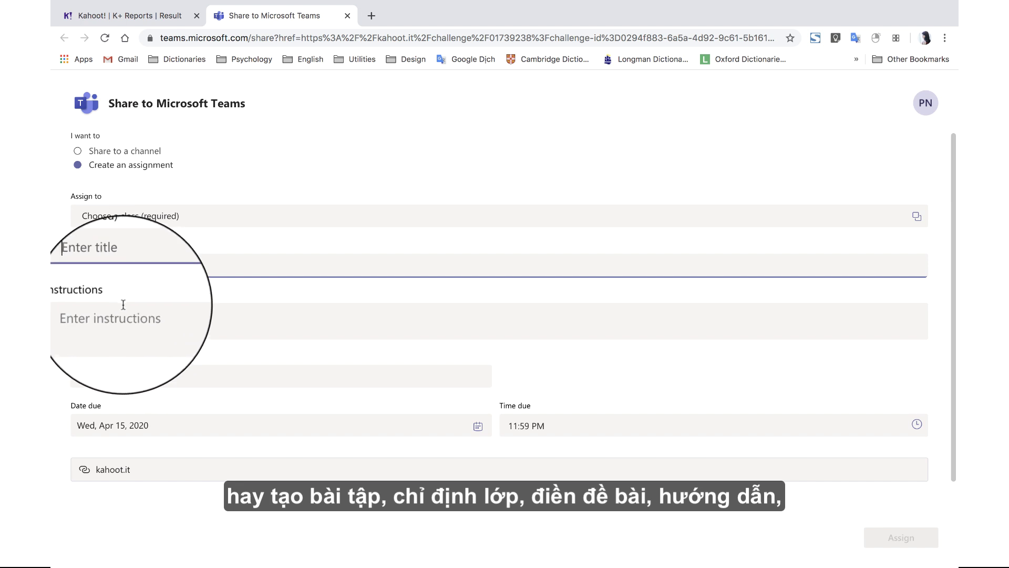
click(105, 376)
click(116, 426)
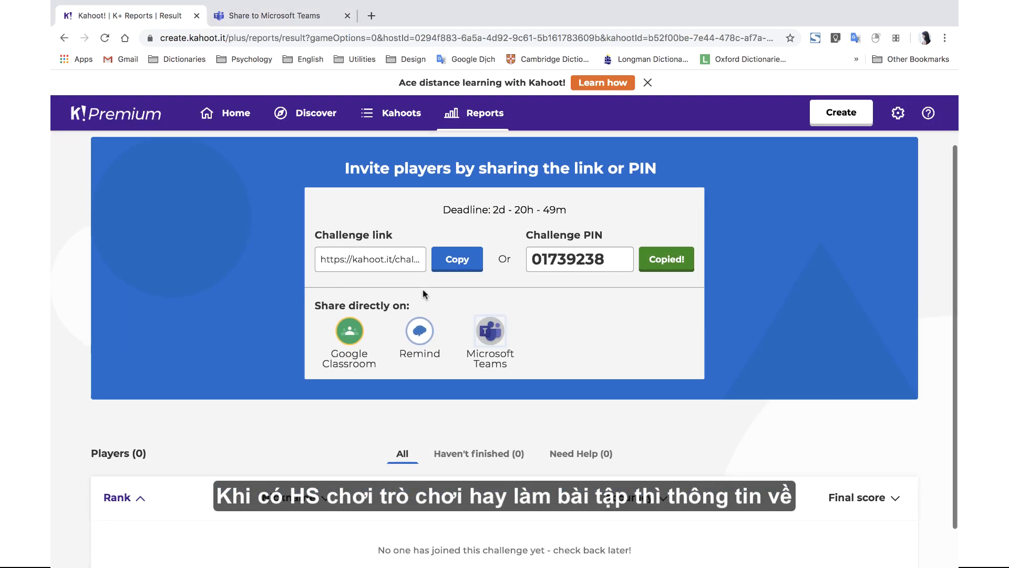
scroll(424, 293, down, 2)
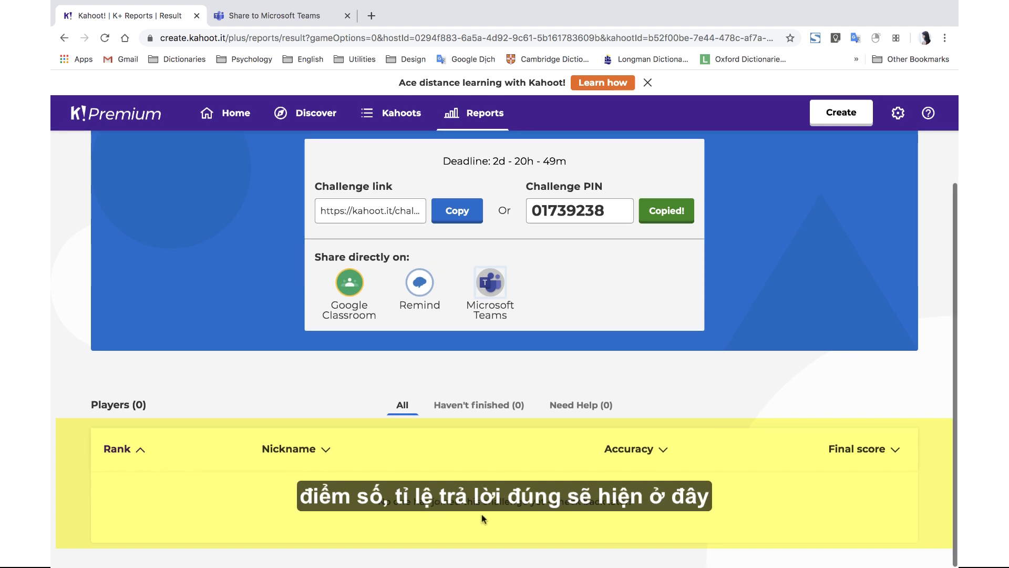
- Open the 27 Sep 2019 'Trường phái sinh học' report from Reports and review its summary
scroll(481, 434, up, 3)
scroll(481, 434, up, 2)
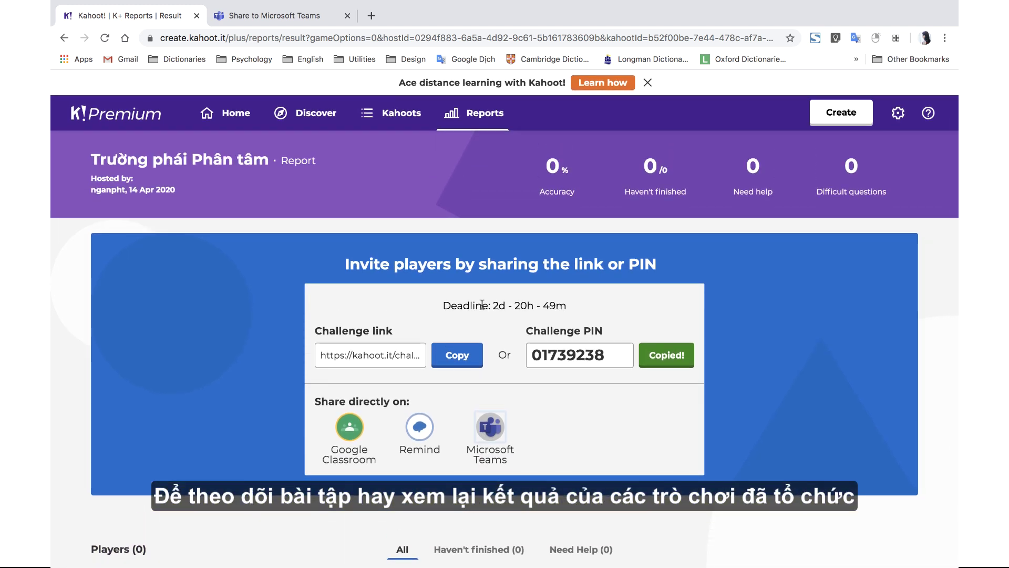
click(473, 120)
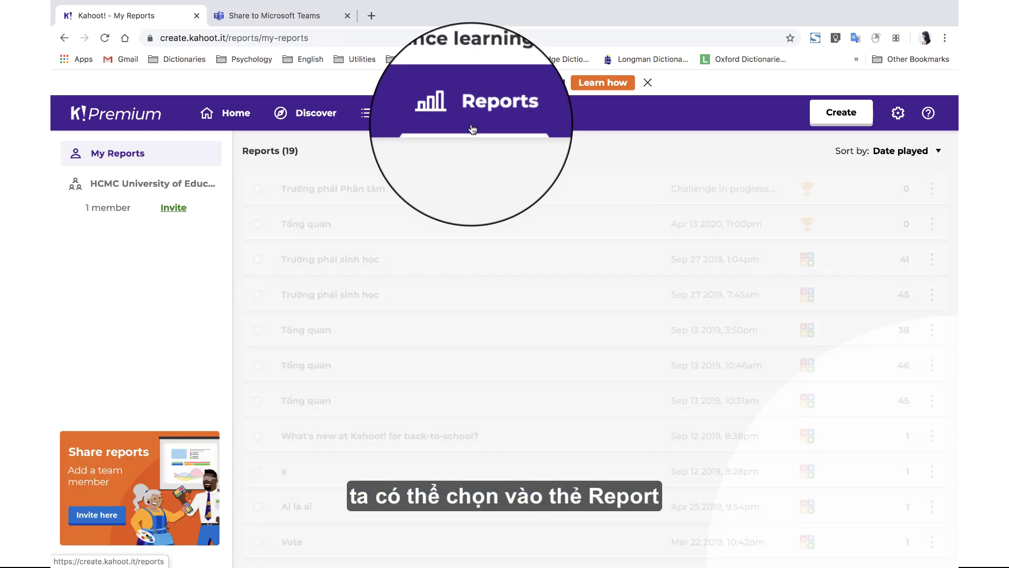
click(293, 298)
scroll(478, 355, down, 2)
scroll(478, 355, up, 2)
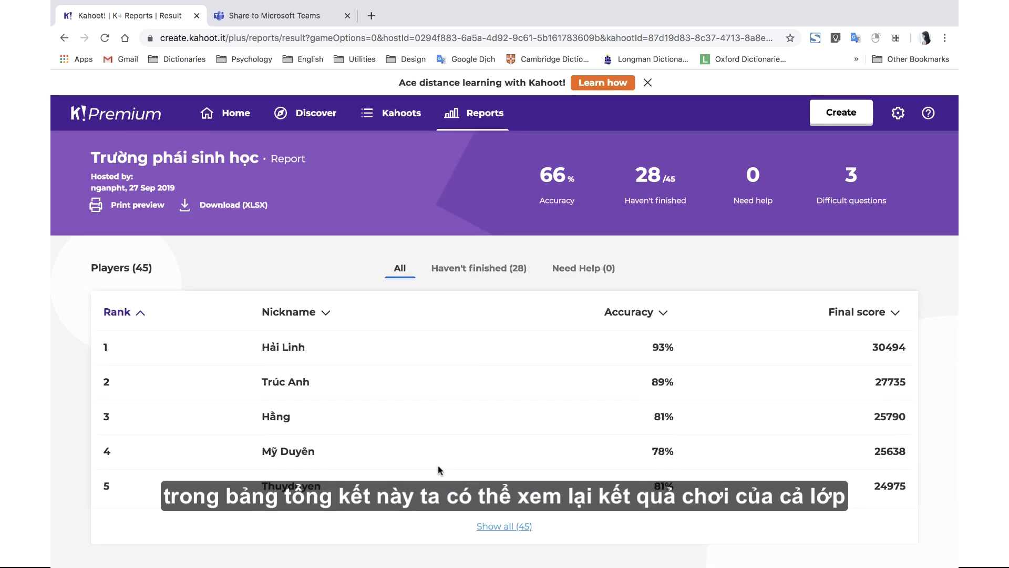
scroll(440, 469, down, 10)
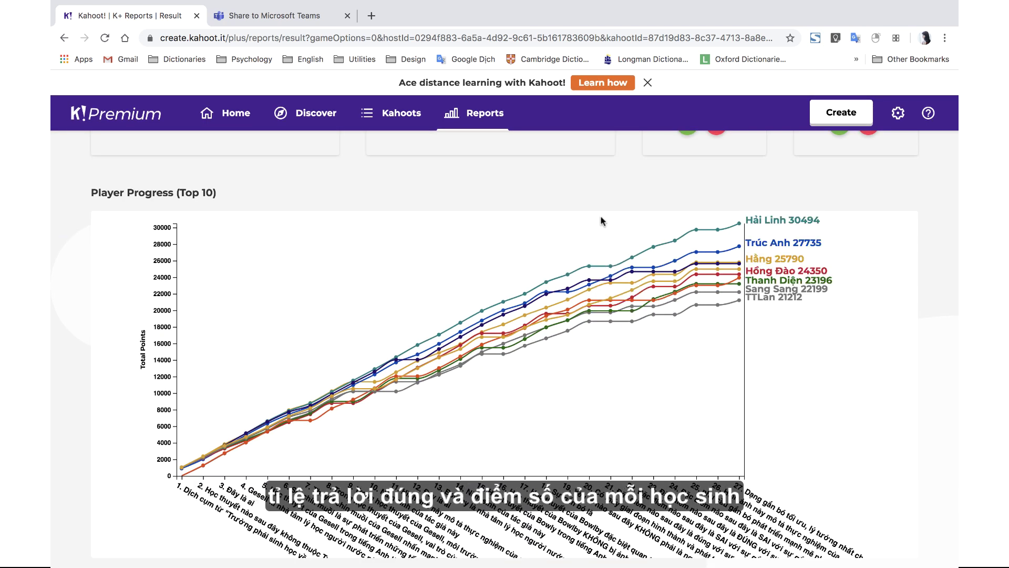
scroll(594, 275, up, 10)
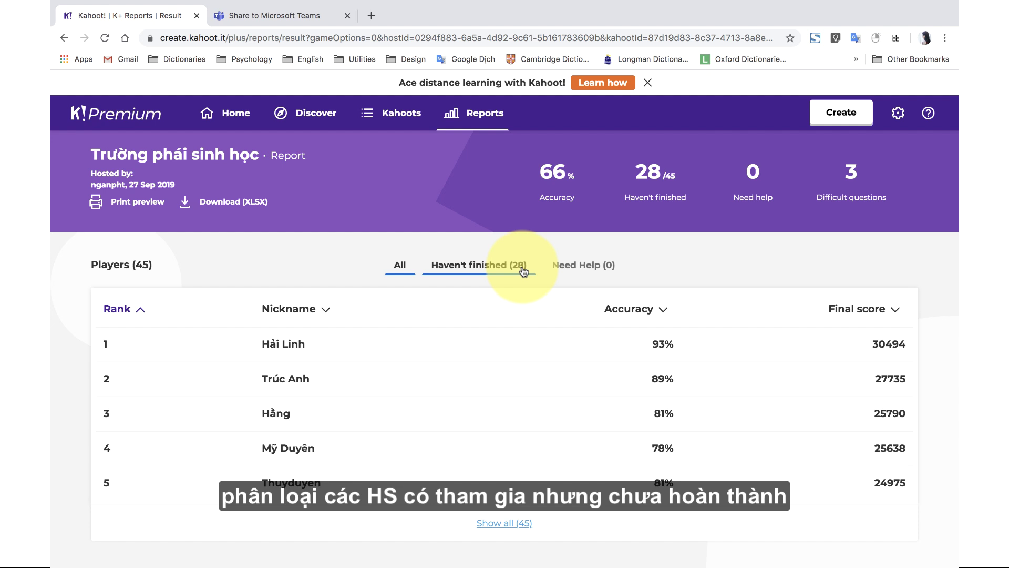
- Filter the report by Haven't finished, then by Need Help
click(524, 270)
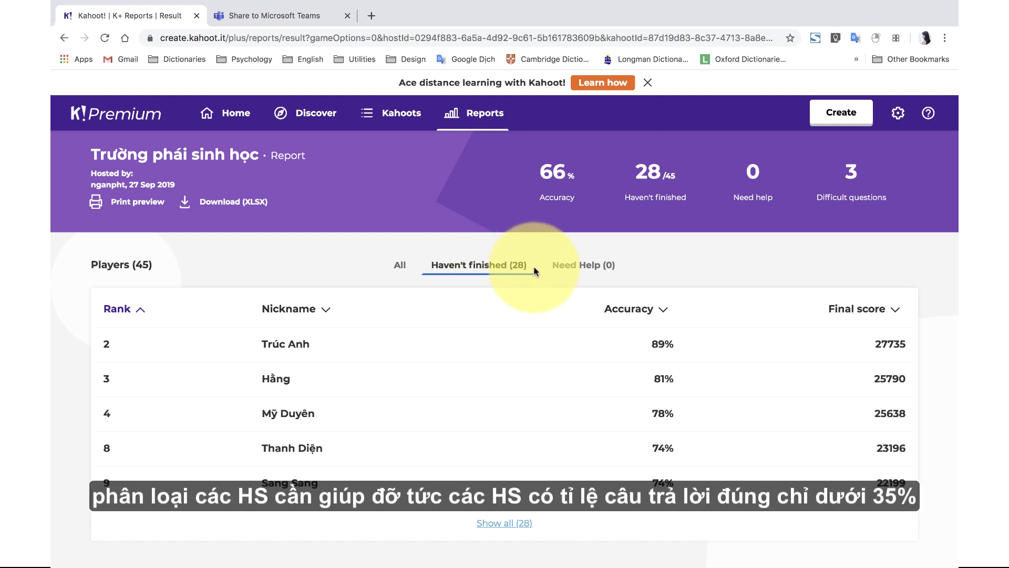
click(584, 271)
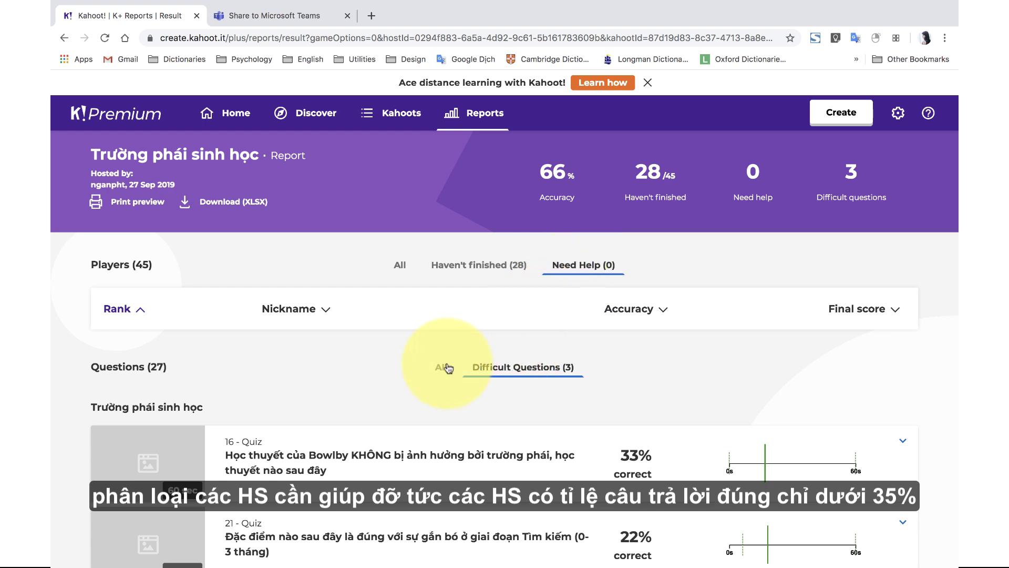
scroll(446, 364, down, 3)
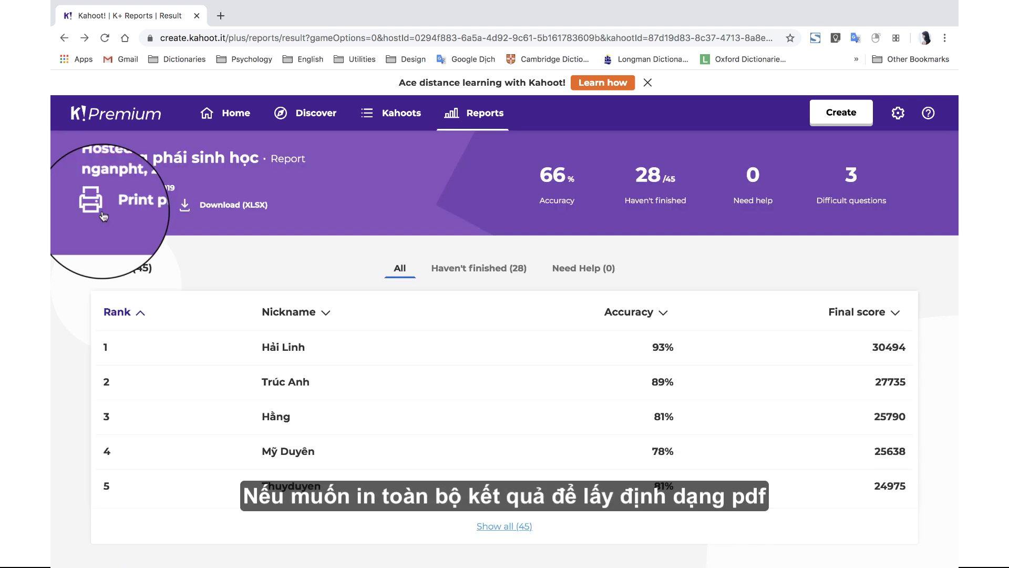
- Print-preview the report, then download 'Trường phái sinh học.xlsx' and open it in Excel
click(95, 207)
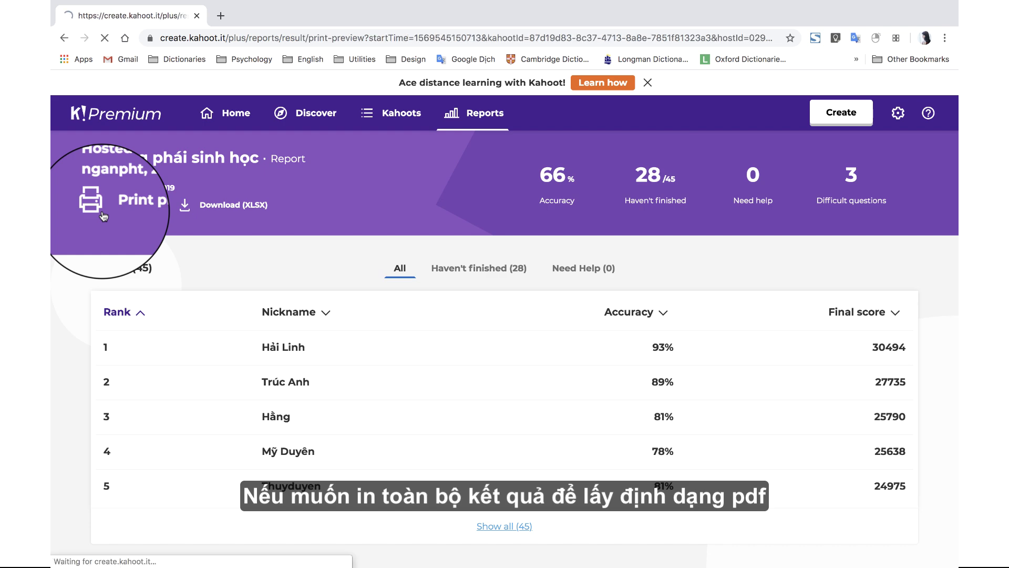
scroll(249, 347, down, 4)
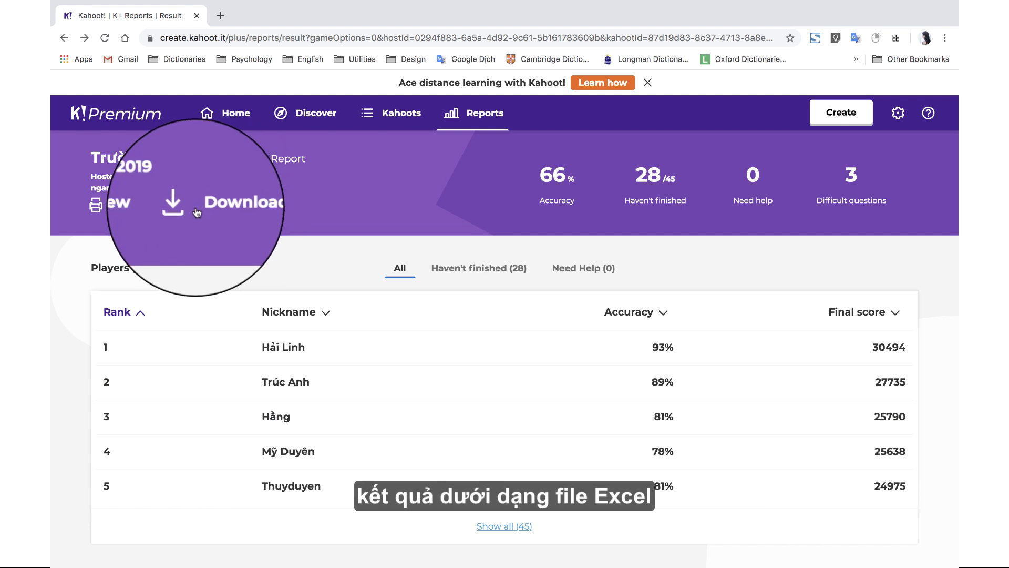
click(135, 556)
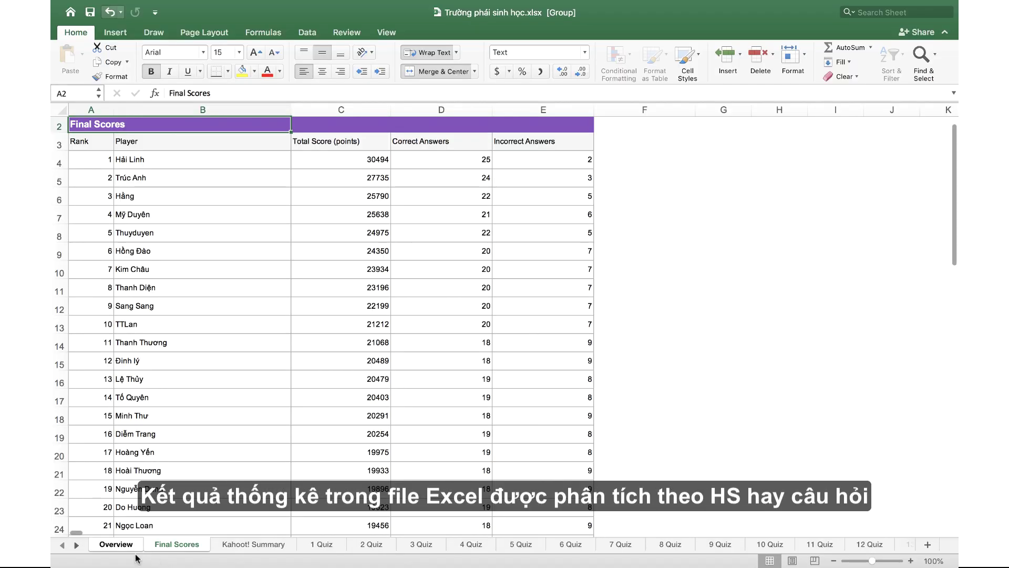
click(126, 547)
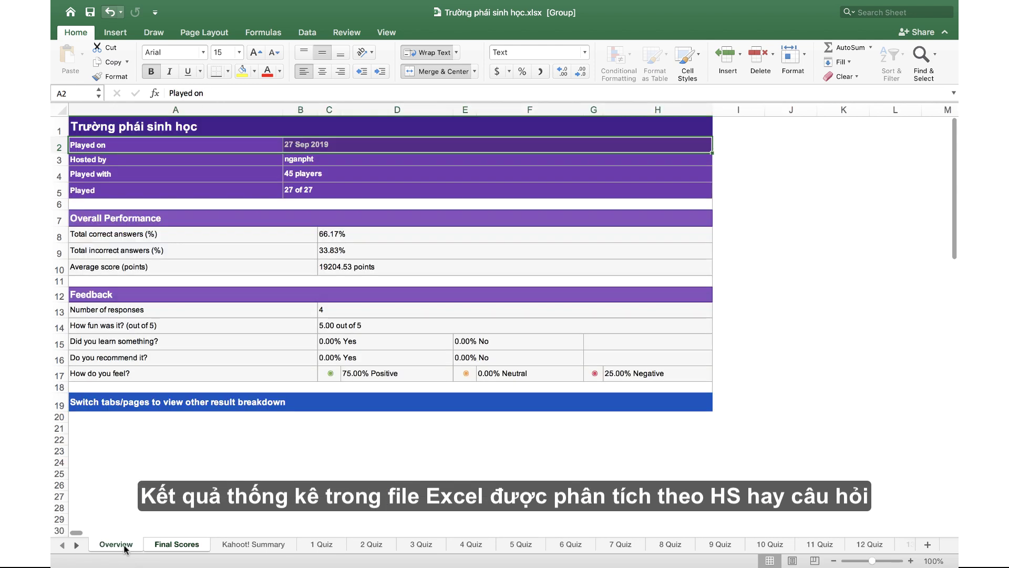
- Review the Final Scores and 1 Quiz sheets, then go to Kahoot!'s Discover page
click(187, 545)
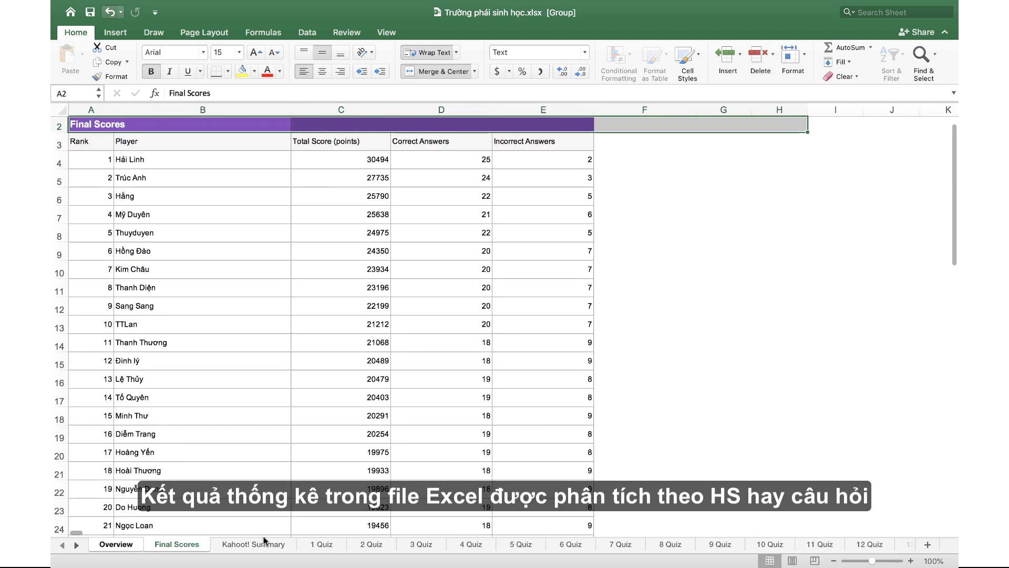
click(321, 544)
scroll(474, 488, right, 3)
scroll(474, 488, right, 2)
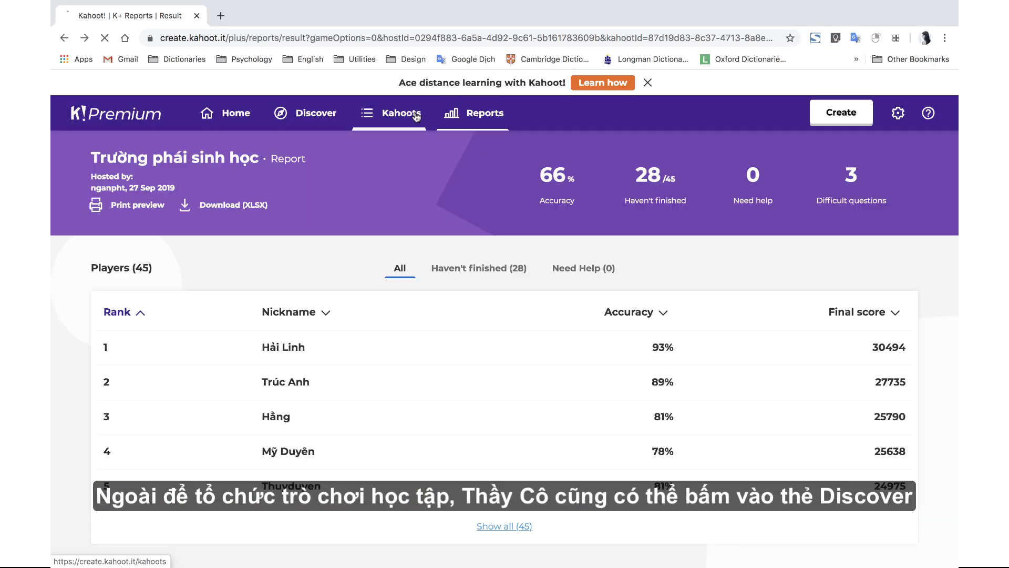
click(414, 111)
click(321, 126)
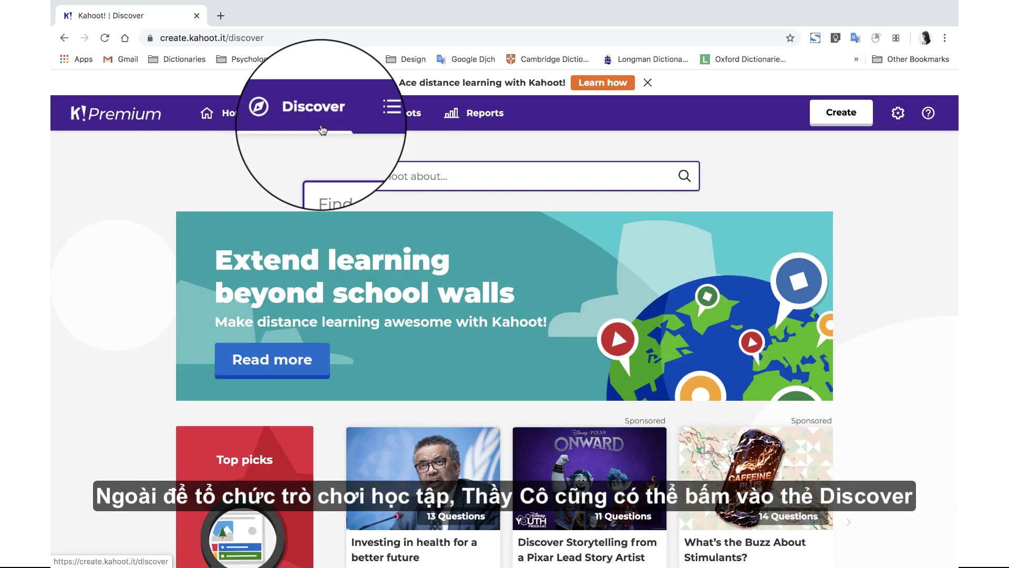
- Scroll the Discover page past Learn to read and History down to the Math and Science collections
scroll(287, 283, down, 15)
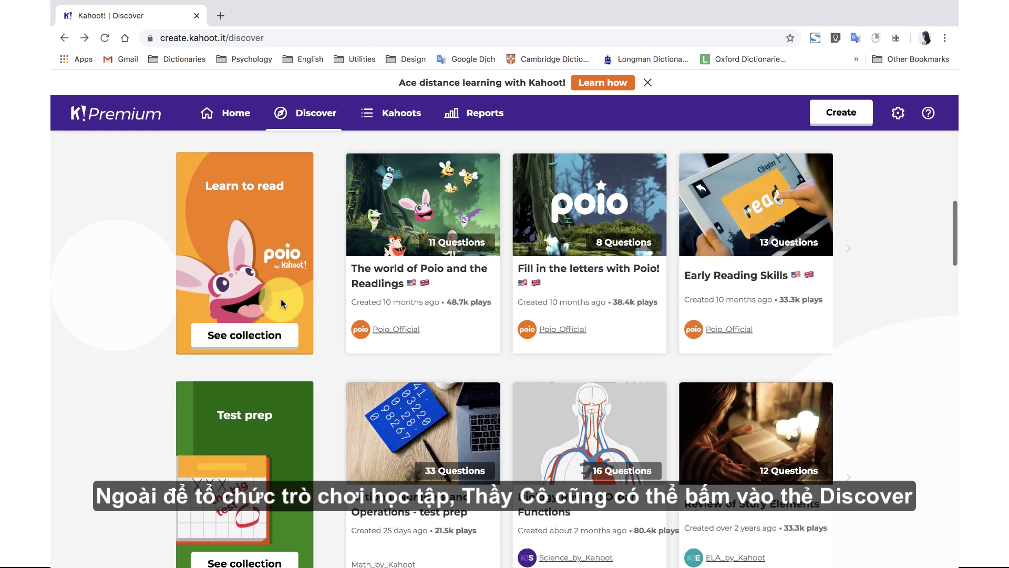
scroll(281, 298, down, 4)
scroll(267, 360, down, 1)
scroll(266, 357, down, 8)
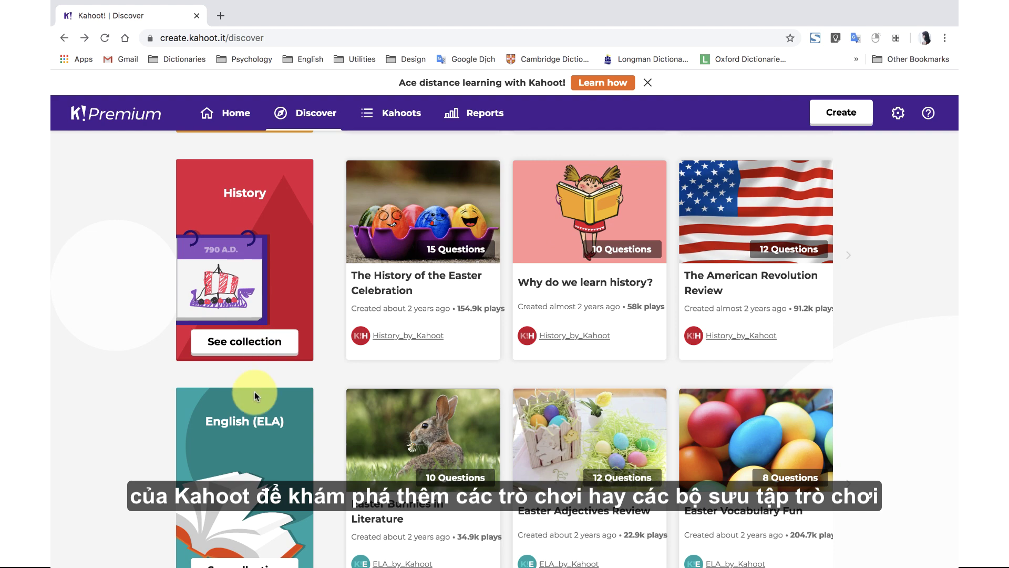
scroll(255, 393, down, 3)
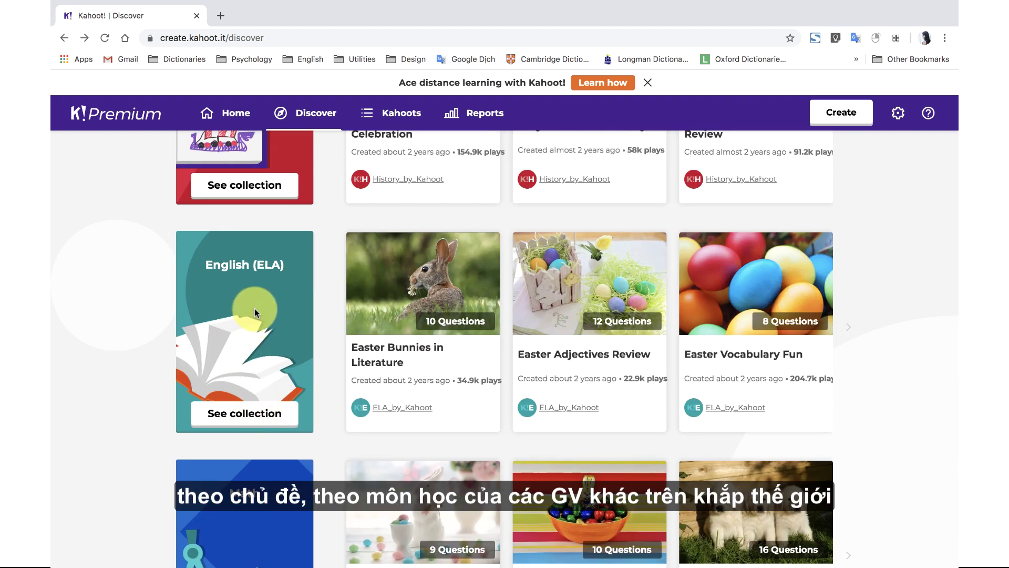
scroll(248, 275, down, 5)
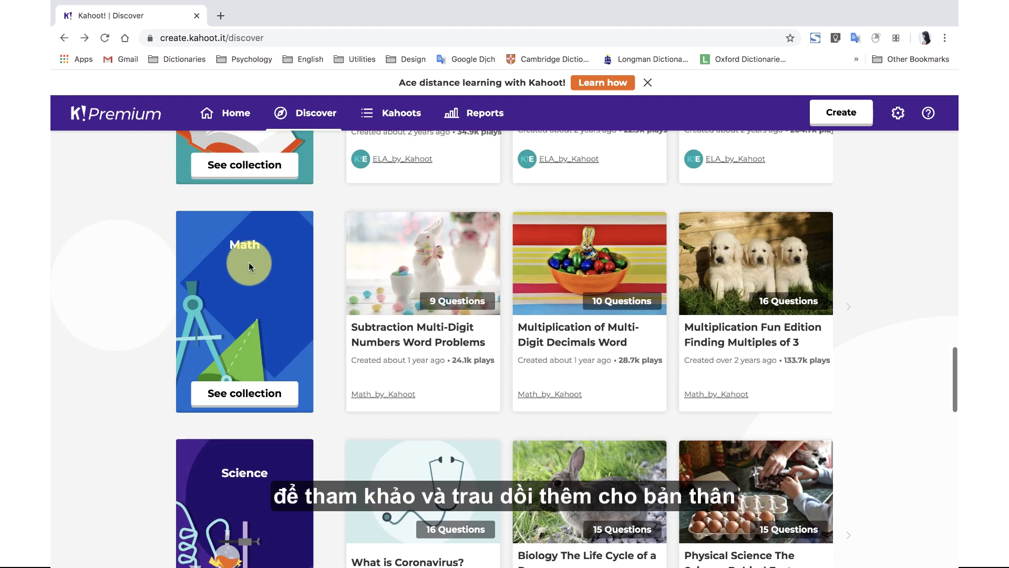
scroll(246, 409, down, 2)
scroll(245, 408, down, 3)
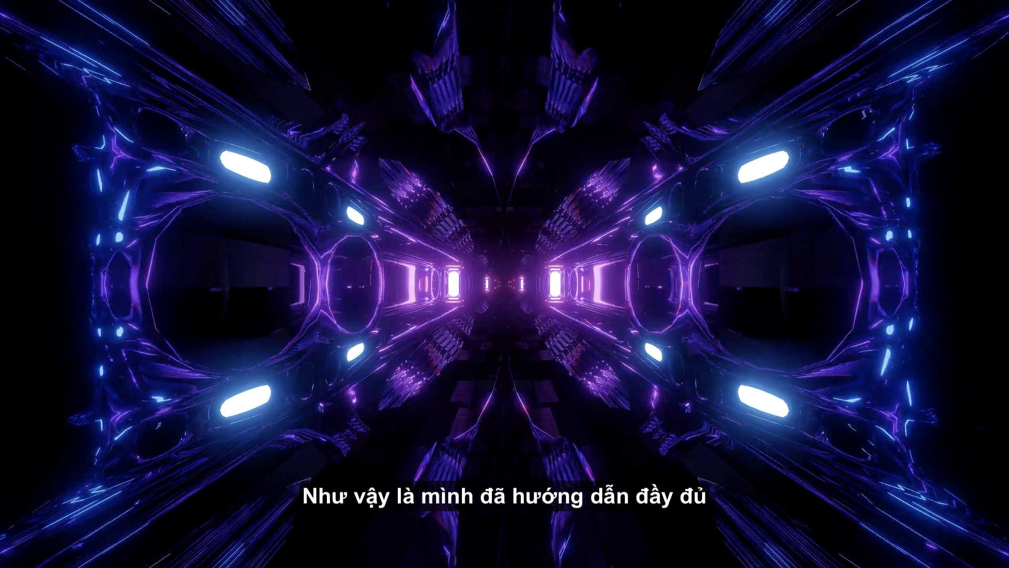